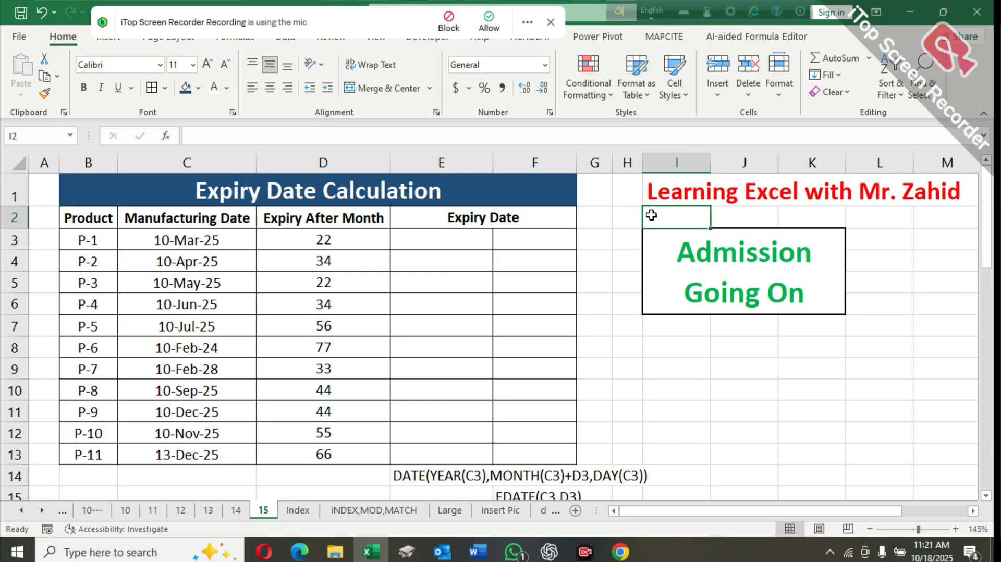
Extract the year of product P-6's manufacturing date in I8 with the formula =YEAR(C8)
{"action": "left_click", "coordinate": [689, 352]}
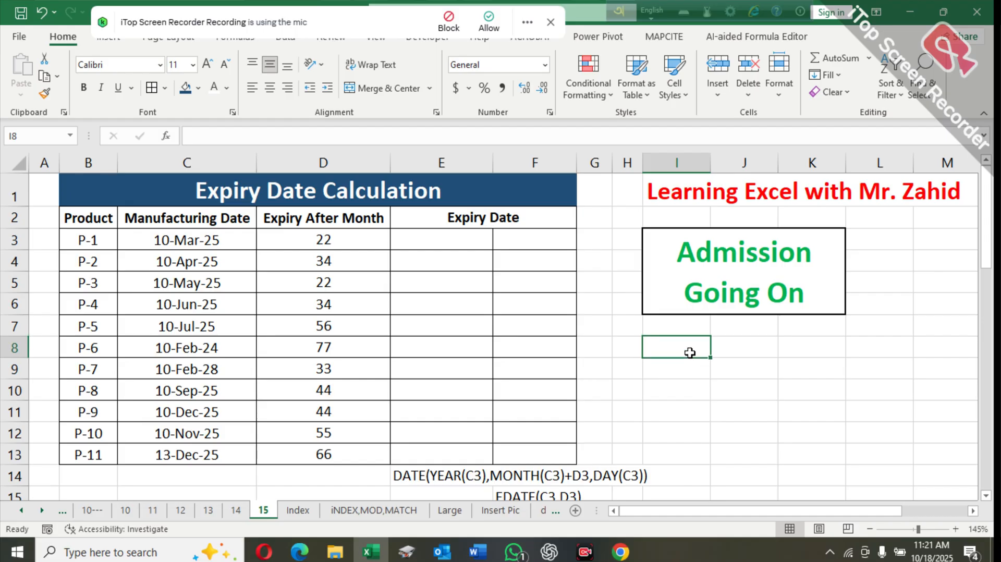
{"action": "type", "text": "="}
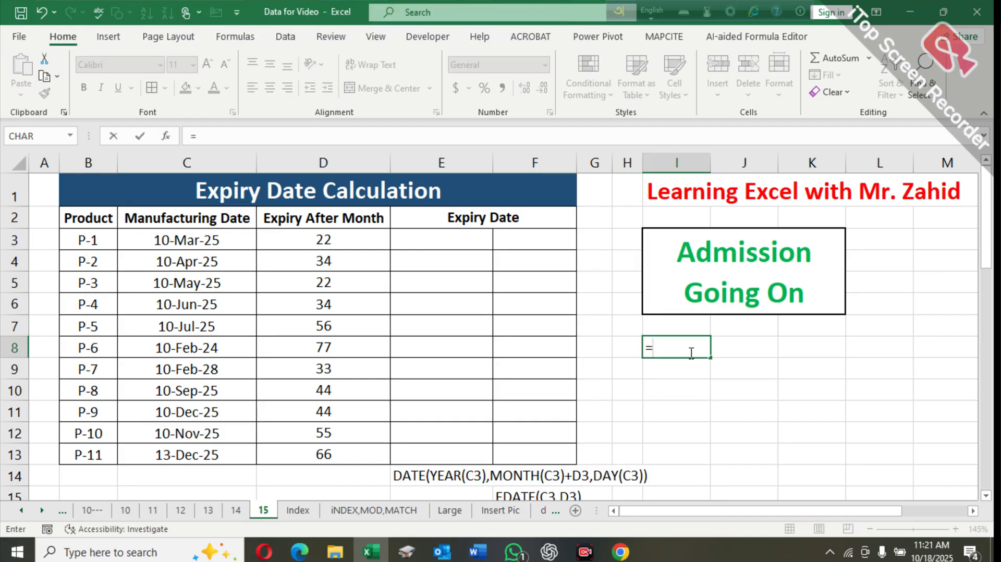
{"action": "type", "text": "tear"}
{"action": "key", "text": "BackSpace"}
{"action": "key", "text": "BackSpace"}
{"action": "key", "text": "BackSpace"}
{"action": "type", "text": "ye"}
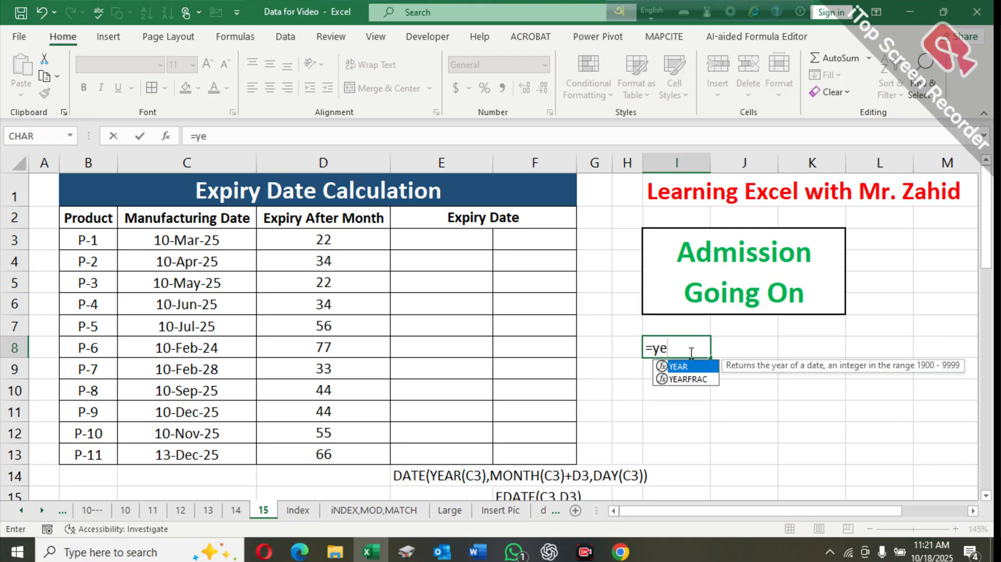
{"action": "key", "text": "Tab"}
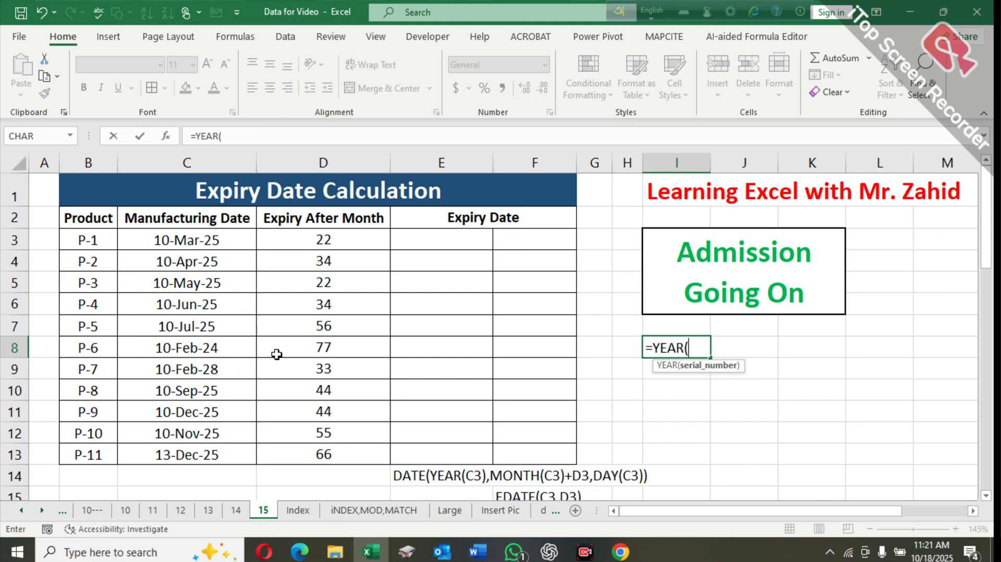
{"action": "left_click", "coordinate": [219, 349]}
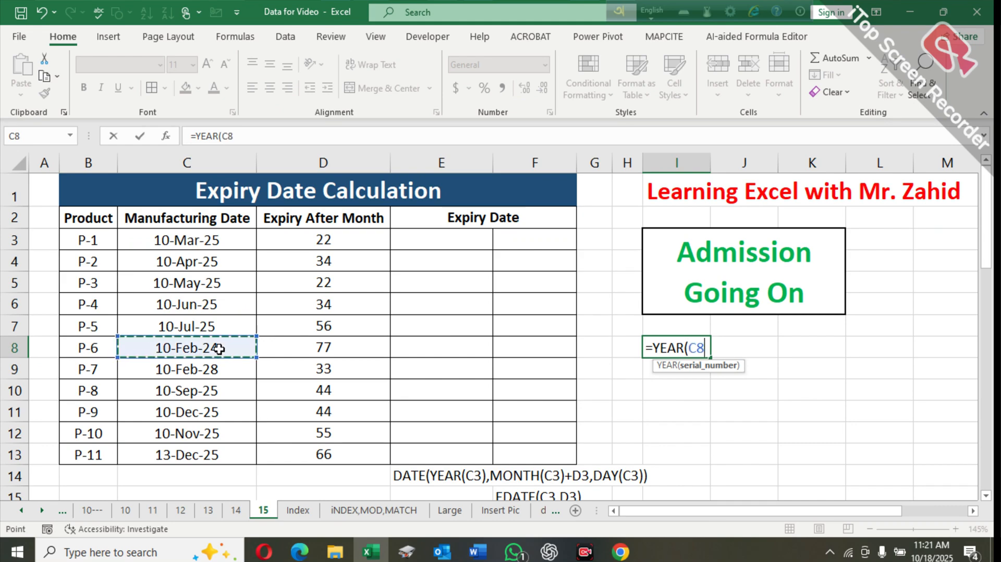
{"action": "type", "text": ")"}
{"action": "key", "text": "Return"}
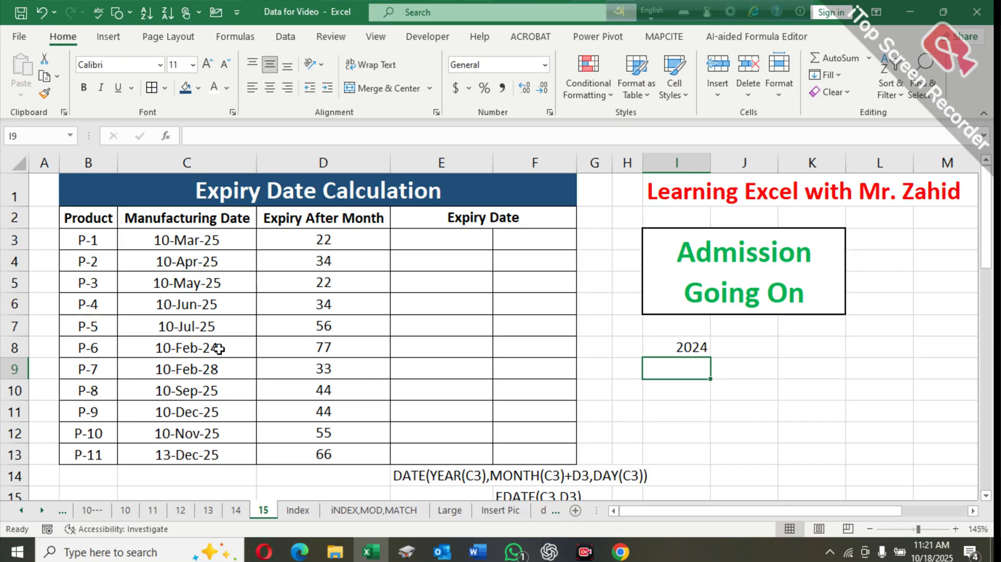
{"action": "key", "text": "Up"}
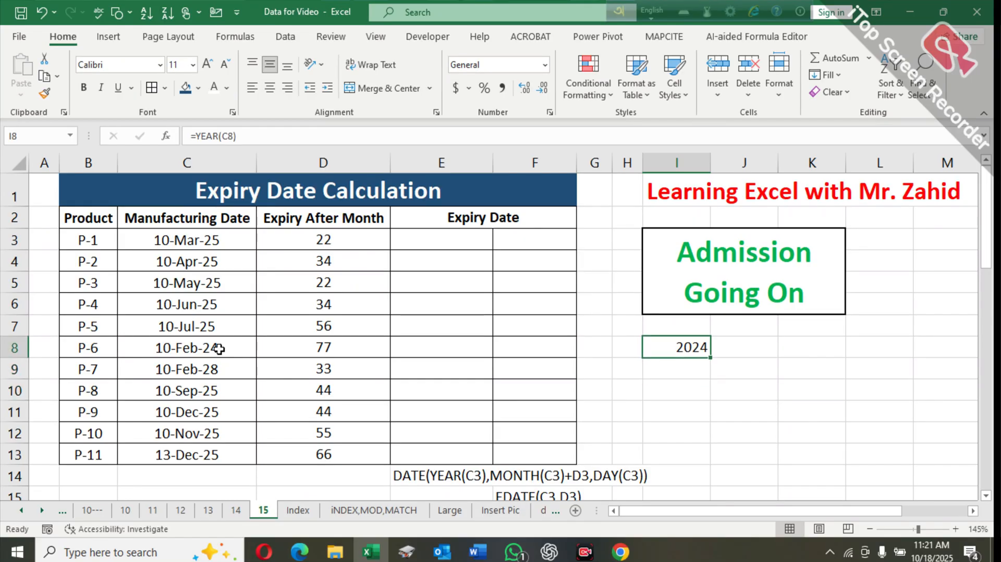
Extract the month of P-6's manufacturing date in J8 with the formula =MONTH(C8)
{"action": "left_click", "coordinate": [2, 345]}
{"action": "key", "text": "Right"}
{"action": "key", "text": "Right"}
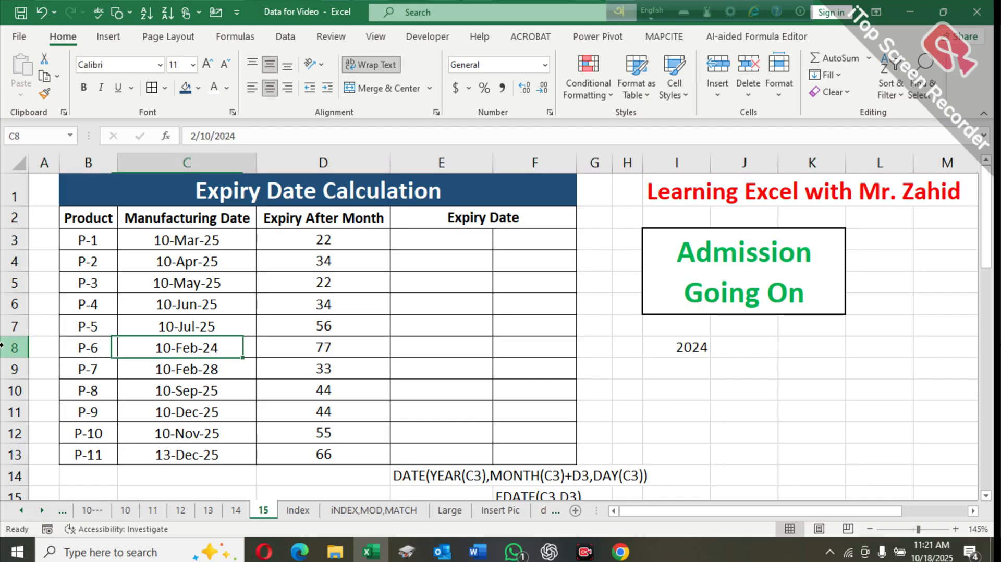
{"action": "key", "text": "Right"}
{"action": "key", "text": "Right"}
{"action": "key", "text": "Right"}
{"action": "key", "text": "Right"}
{"action": "key", "text": "Right"}
{"action": "key", "text": "Right"}
{"action": "key", "text": "Right"}
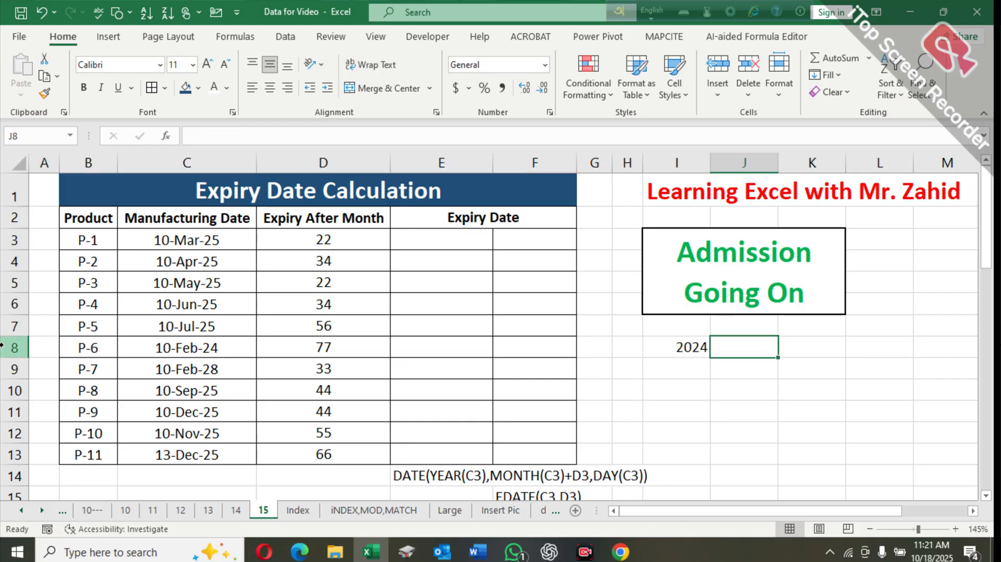
{"action": "key", "text": "Left"}
{"action": "key", "text": "Right"}
{"action": "type", "text": "=mo"}
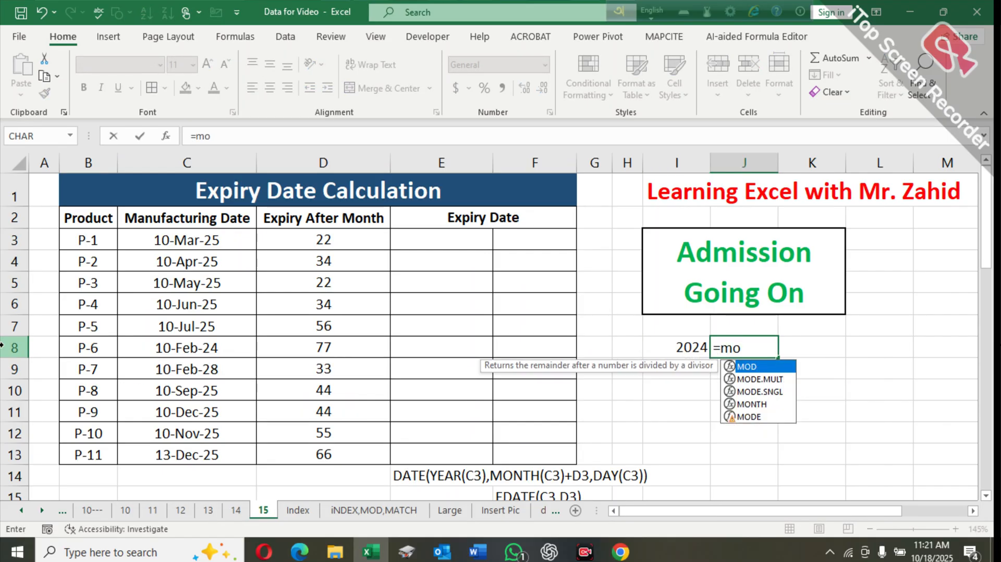
{"action": "type", "text": "n"}
{"action": "key", "text": "Tab"}
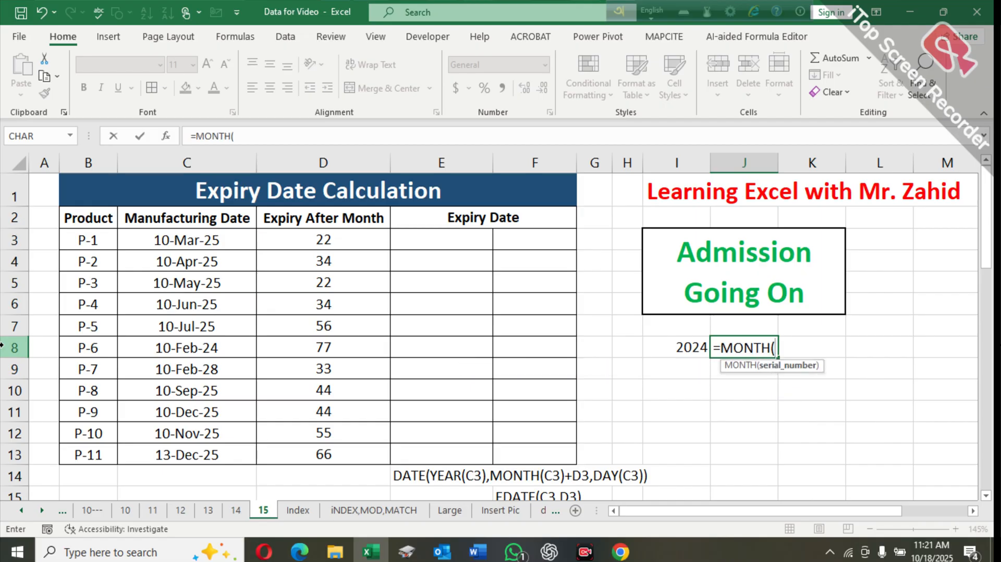
{"action": "left_click", "coordinate": [200, 349]}
{"action": "type", "text": ")"}
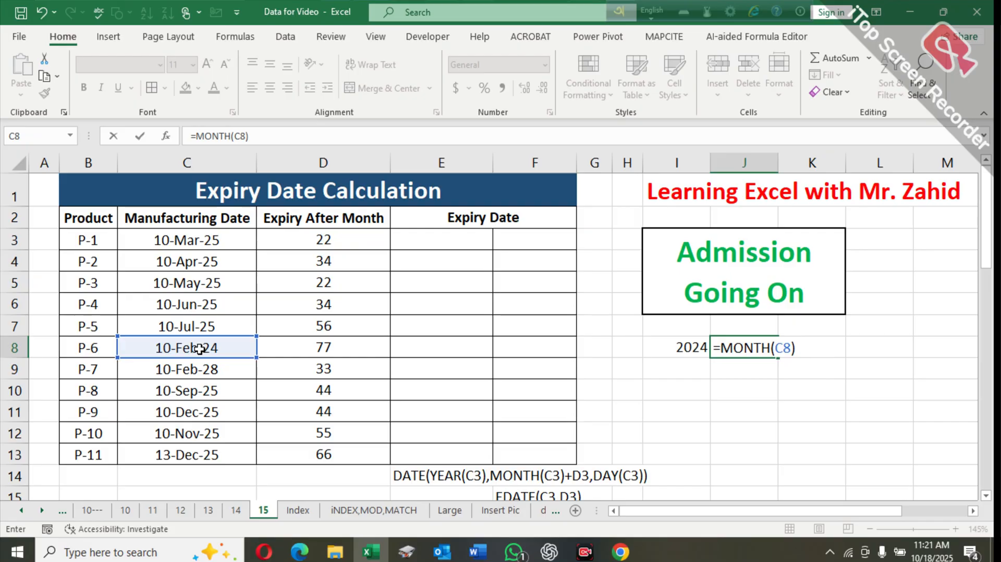
{"action": "key", "text": "Return"}
{"action": "key", "text": "Up"}
Extract the day of P-6's manufacturing date in K8 with the formula =DAY(C8)
{"action": "key", "text": "Left"}
{"action": "key", "text": "Left"}
{"action": "key", "text": "Left"}
{"action": "key", "text": "Left"}
{"action": "key", "text": "Left"}
{"action": "key", "text": "Left"}
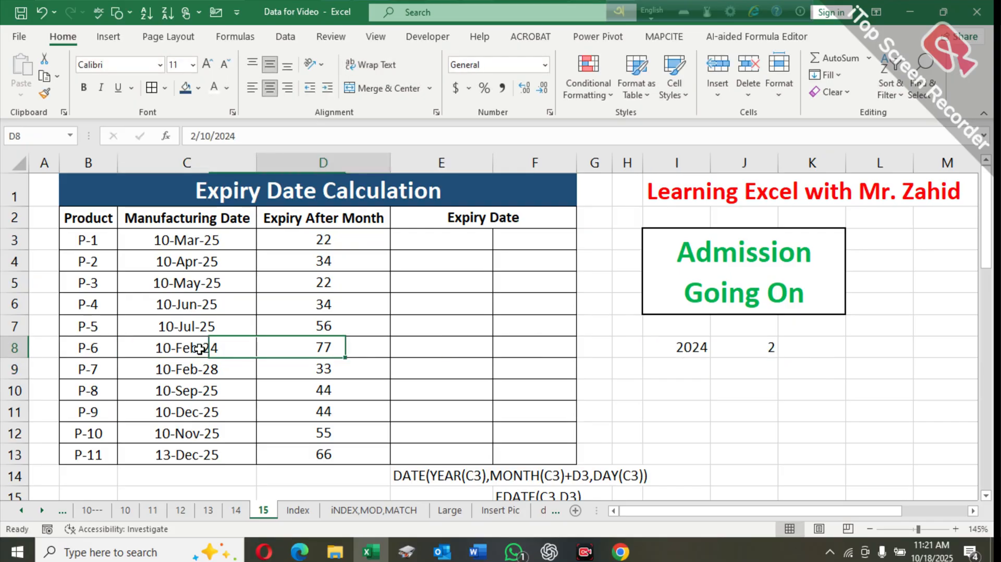
{"action": "key", "text": "Right"}
{"action": "key", "text": "Right"}
{"action": "key", "text": "Right"}
{"action": "key", "text": "Right"}
{"action": "key", "text": "Right"}
{"action": "key", "text": "Right"}
{"action": "key", "text": "Right"}
{"action": "type", "text": "=da"}
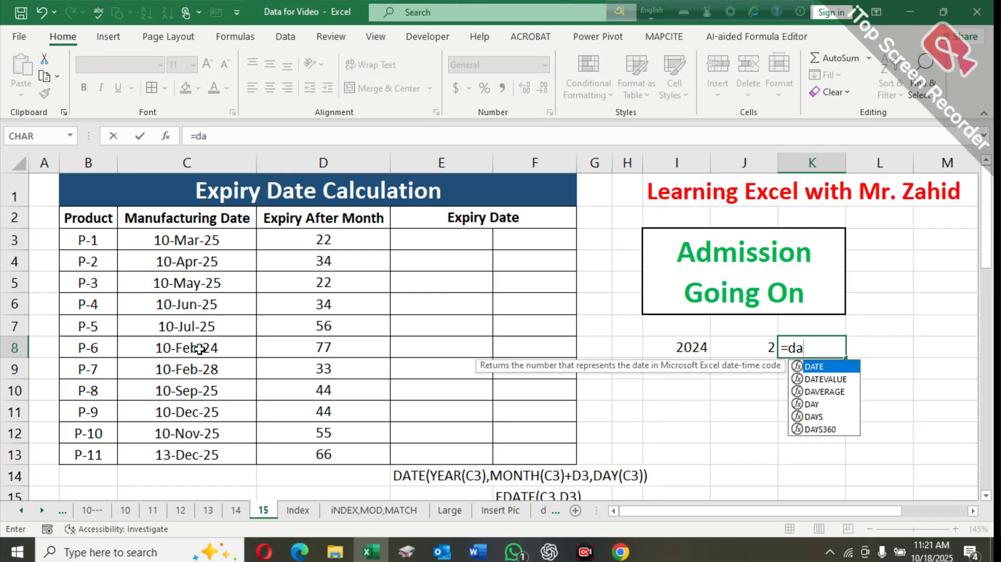
{"action": "type", "text": "y"}
{"action": "key", "text": "Tab"}
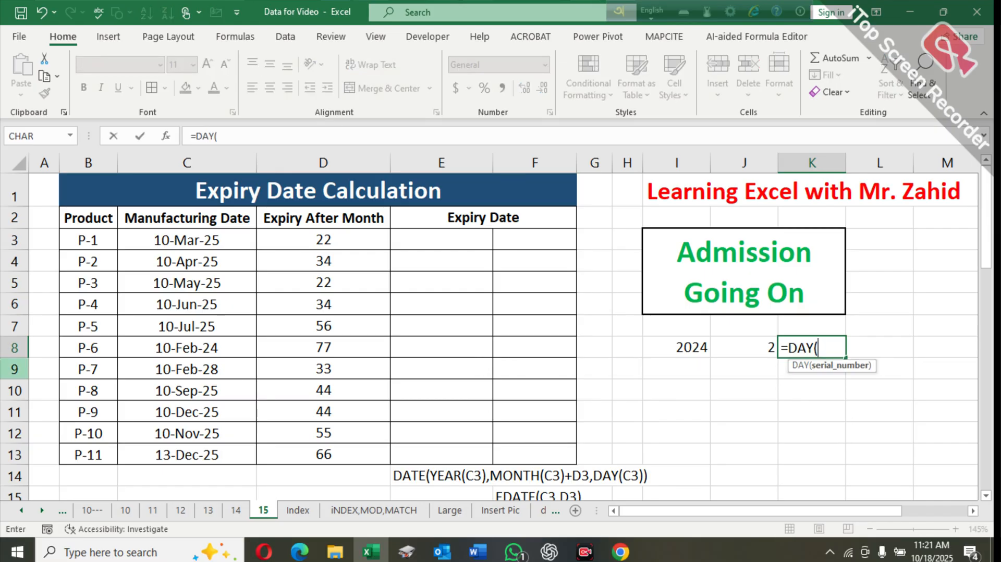
{"action": "left_click", "coordinate": [168, 348]}
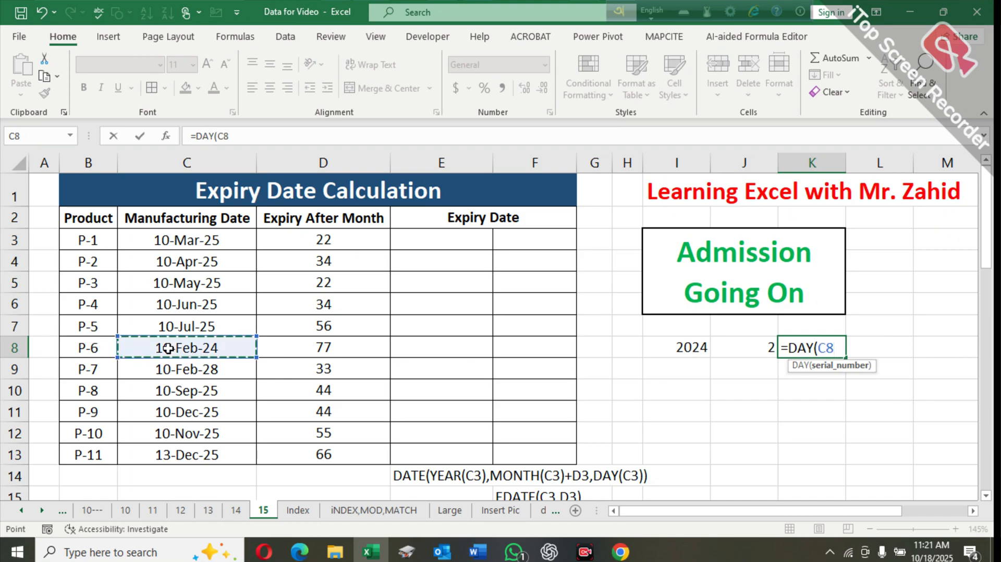
{"action": "type", "text": ")"}
{"action": "key", "text": "Return"}
{"action": "key", "text": "Up"}
Compare the extracted year, month and day in I8:K8 with P-6's manufacturing date and expiry period in row 8
{"action": "key", "text": "Left"}
{"action": "key", "text": "Left"}
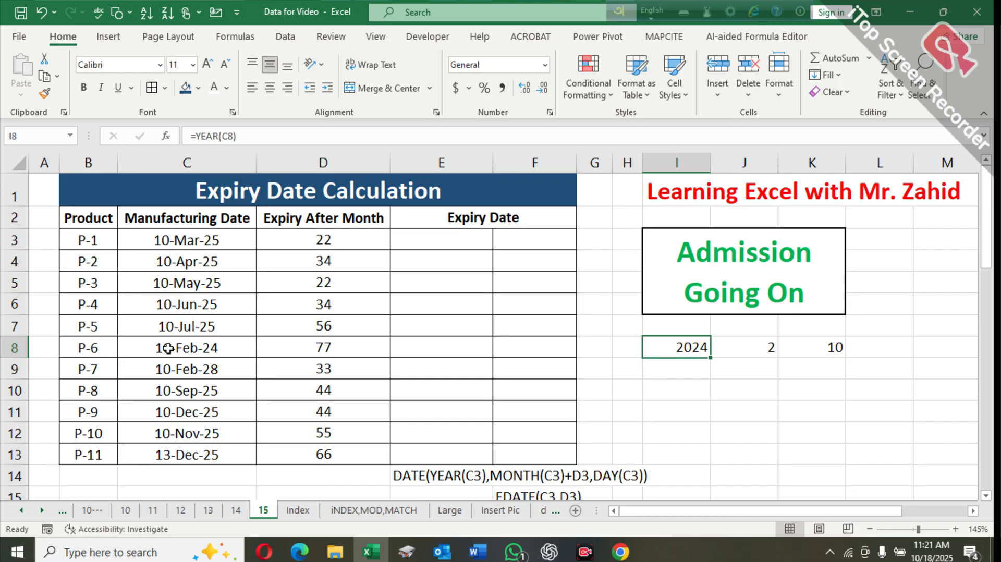
{"action": "key", "text": "Right"}
{"action": "key", "text": "Right"}
{"action": "key", "text": "Right"}
{"action": "key", "text": "Left"}
{"action": "key", "text": "Left"}
{"action": "key", "text": "Left"}
{"action": "key", "text": "Right"}
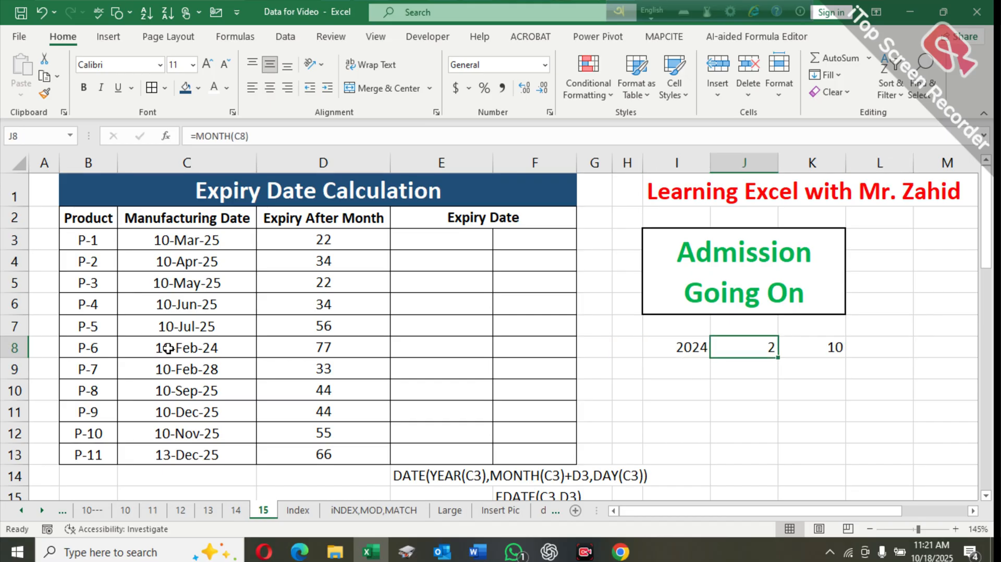
{"action": "key", "text": "Right"}
{"action": "key", "text": "Left"}
{"action": "key", "text": "Left"}
{"action": "key", "text": "Left"}
{"action": "key", "text": "Left"}
{"action": "key", "text": "Left"}
{"action": "key", "text": "Left"}
{"action": "key", "text": "Left"}
{"action": "key", "text": "Left"}
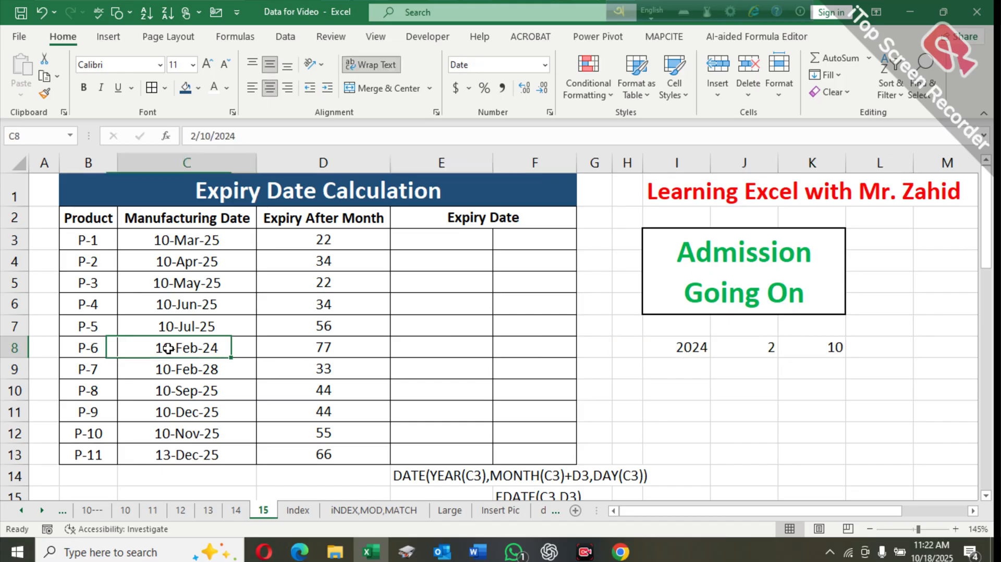
{"action": "key", "text": "Right"}
{"action": "key", "text": "Right"}
{"action": "key", "text": "Right"}
{"action": "key", "text": "Right"}
{"action": "key", "text": "Right"}
{"action": "key", "text": "Right"}
{"action": "key", "text": "Right"}
{"action": "key", "text": "Right"}
{"action": "key", "text": "Right"}
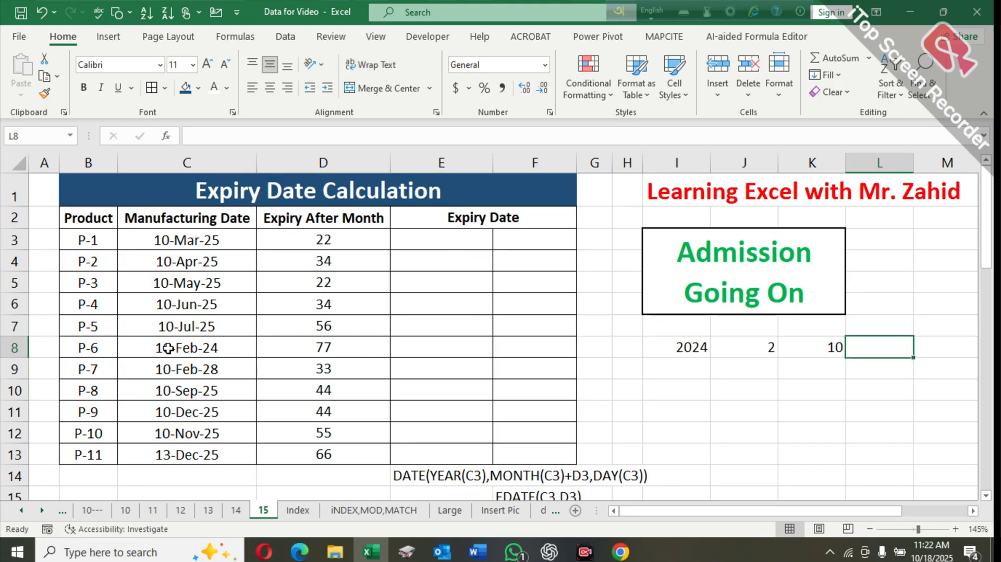
{"action": "key", "text": "Left"}
{"action": "key", "text": "Left"}
{"action": "key", "text": "Left"}
{"action": "key", "text": "Left"}
{"action": "key", "text": "Left"}
{"action": "key", "text": "Left"}
{"action": "key", "text": "Left"}
{"action": "key", "text": "Left"}
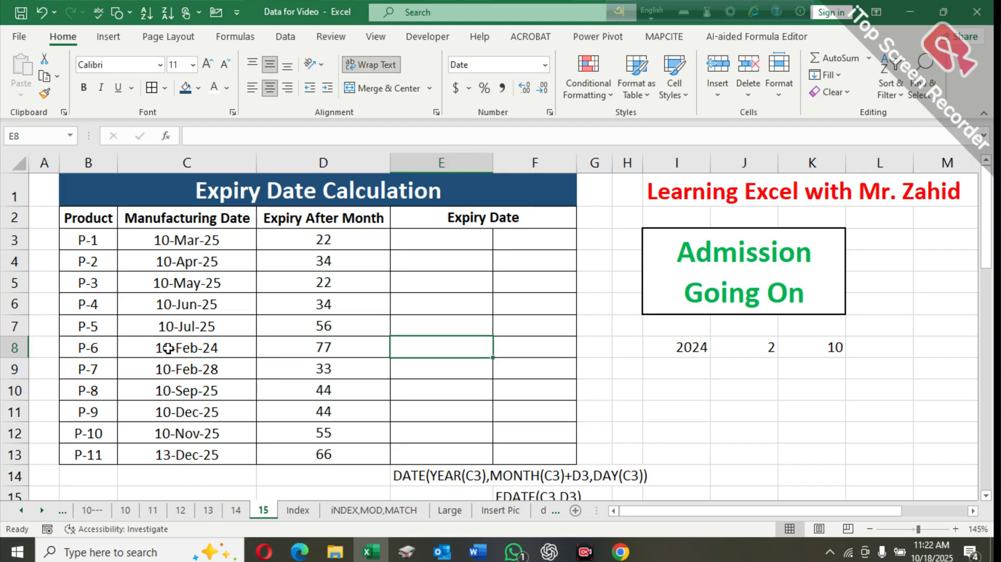
{"action": "key", "text": "Left"}
{"action": "key", "text": "Left"}
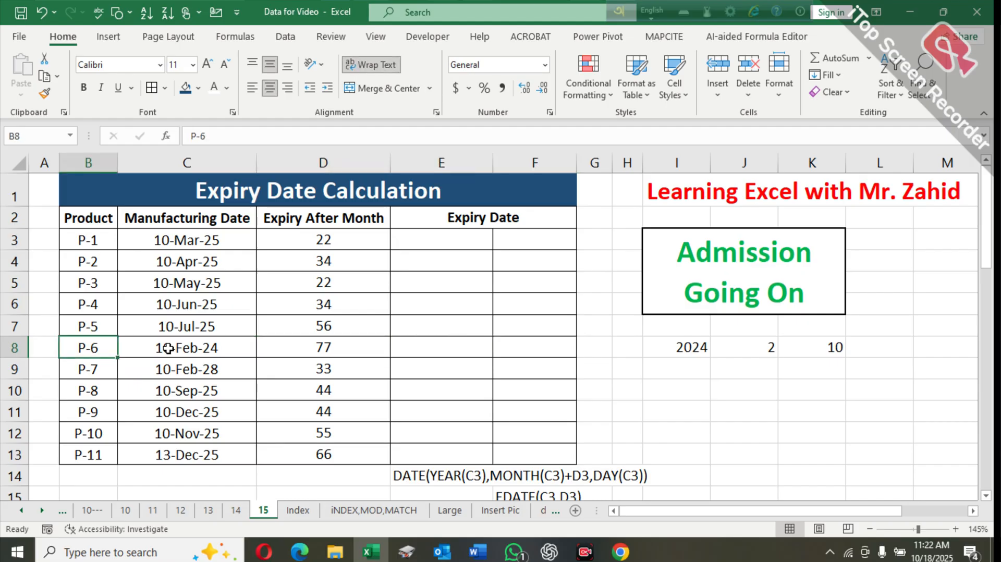
{"action": "key", "text": "Right"}
{"action": "key", "text": "Right"}
{"action": "key", "text": "Left"}
{"action": "key", "text": "Left"}
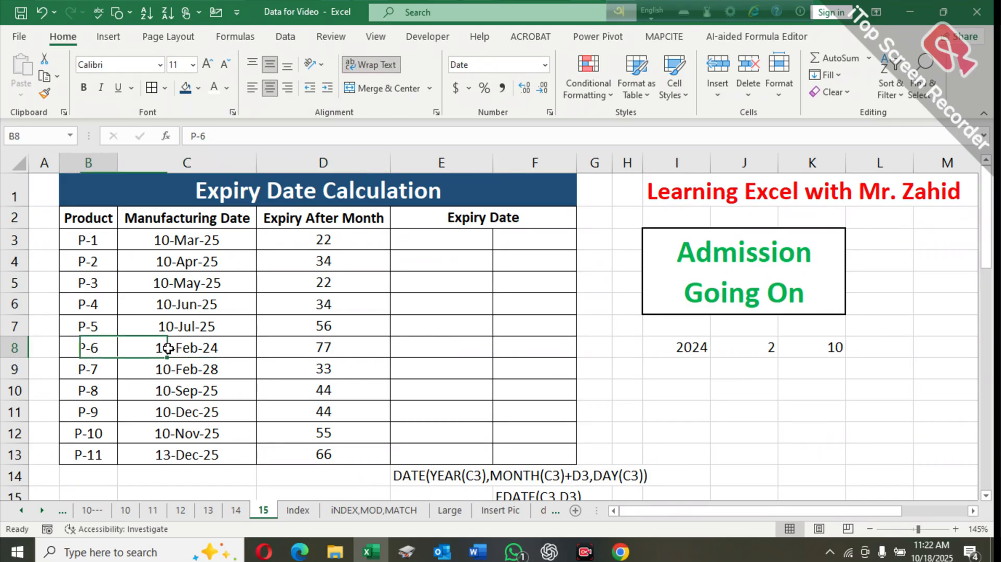
Try adding the expiry months to the month formula in J8 as =MONTH(C8)+D8, and undo that change
{"action": "key", "text": "Right"}
{"action": "key", "text": "Right"}
{"action": "key", "text": "Right"}
{"action": "key", "text": "Right"}
{"action": "key", "text": "Right"}
{"action": "key", "text": "Right"}
{"action": "key", "text": "Right"}
{"action": "key", "text": "Right"}
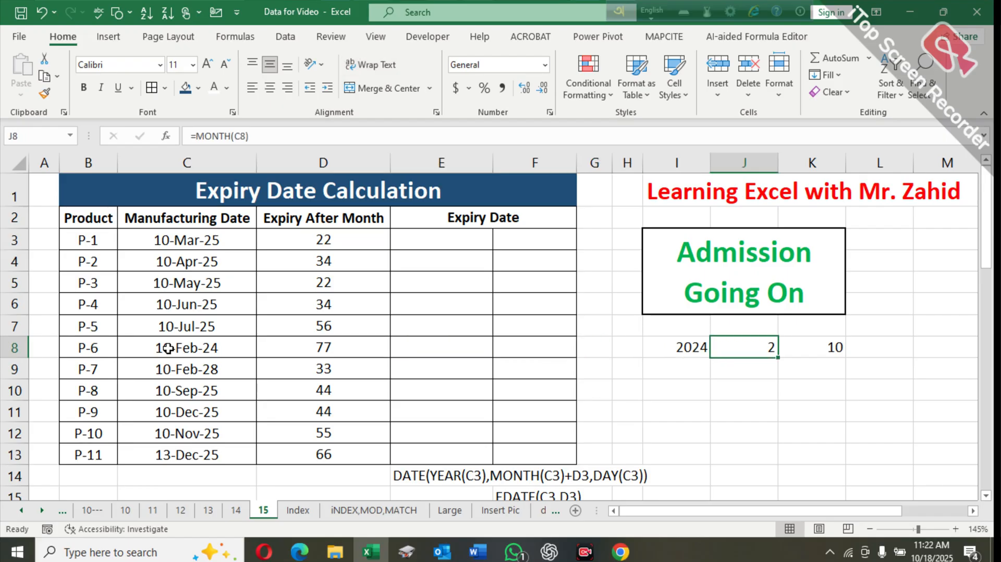
{"action": "left_click", "coordinate": [271, 135]}
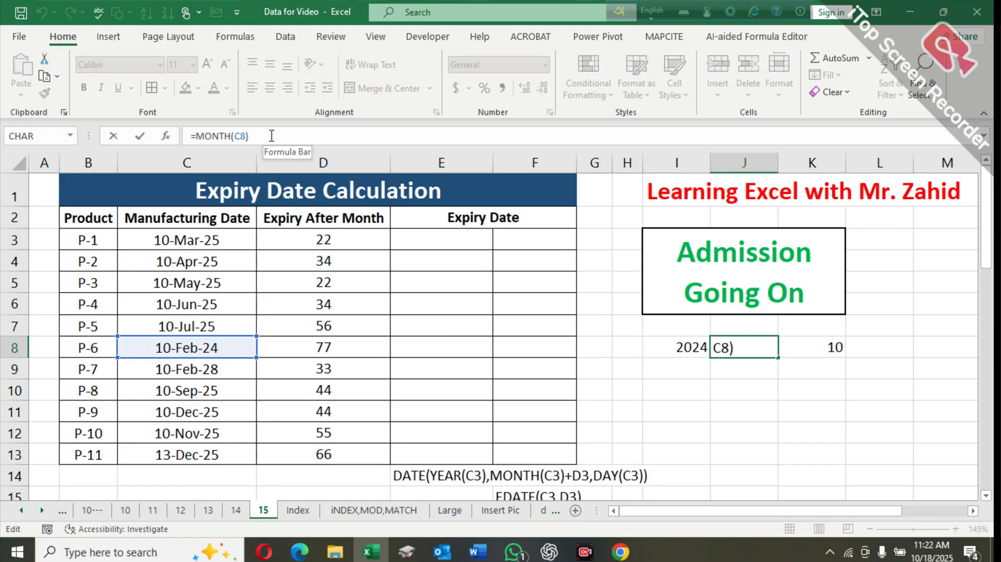
{"action": "type", "text": "+"}
{"action": "left_click", "coordinate": [303, 347]}
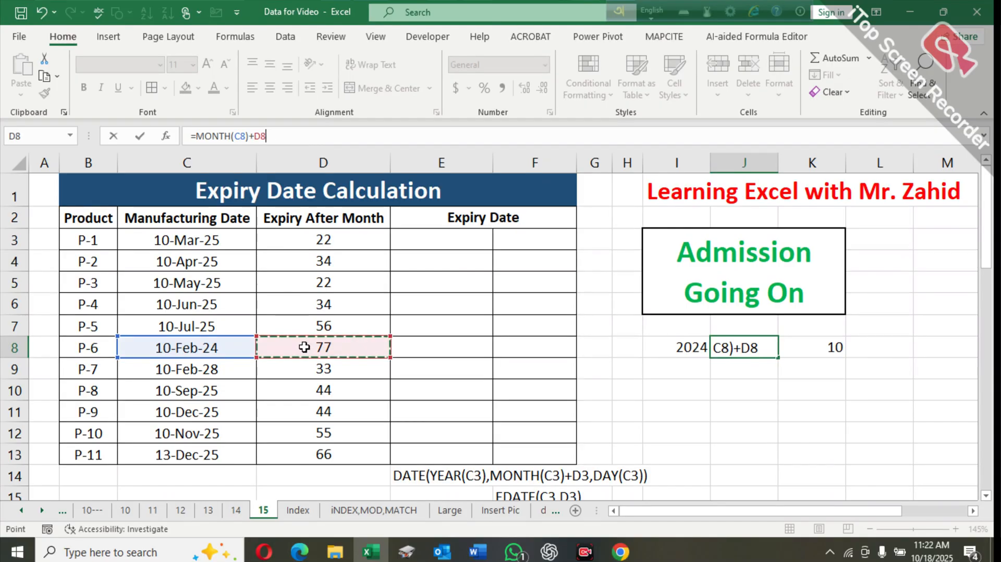
{"action": "key", "text": "Return"}
{"action": "key", "text": "Up"}
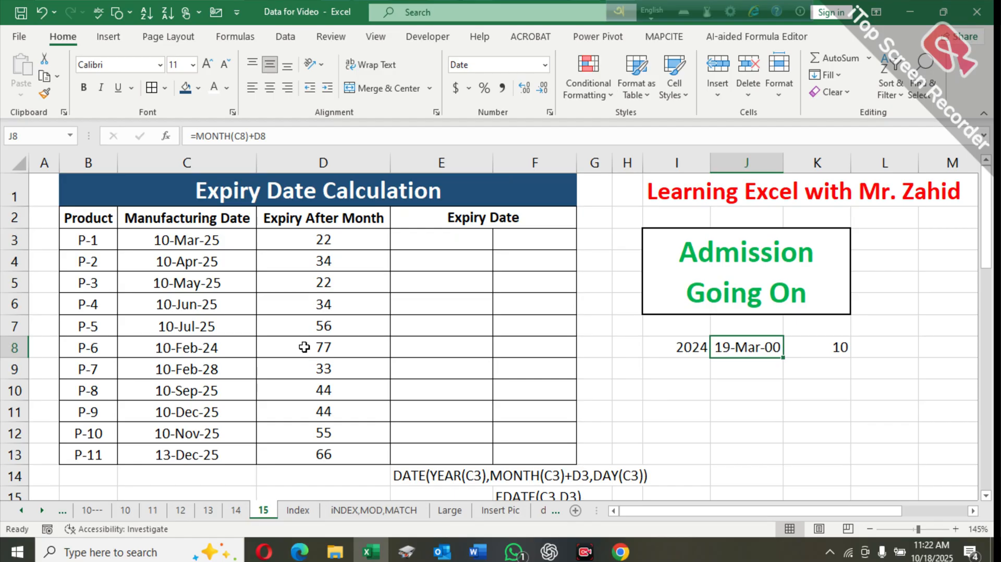
{"action": "key", "text": "ctrl+z"}
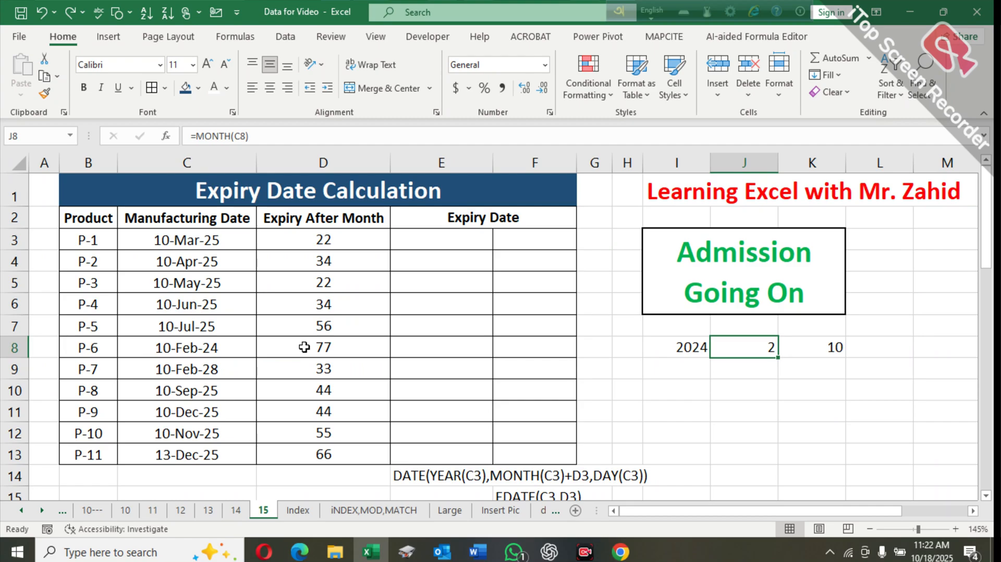
Enter =DATE(I8,J8,K8) in E8 to combine P-6's extracted year, month and day into one date
{"action": "key", "text": "Left"}
{"action": "key", "text": "Left"}
{"action": "key", "text": "Left"}
{"action": "key", "text": "Left"}
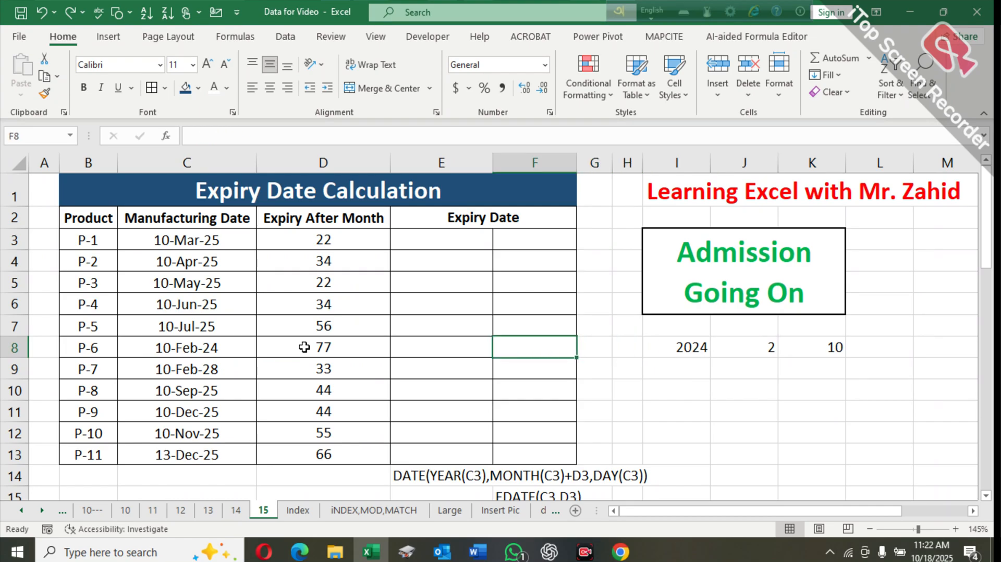
{"action": "key", "text": "Left"}
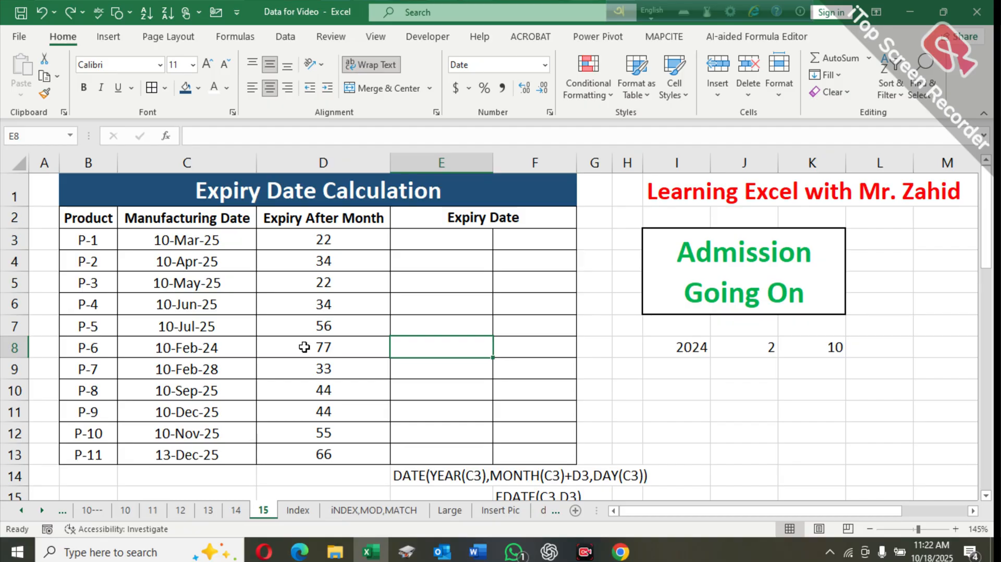
{"action": "left_click", "coordinate": [209, 346]}
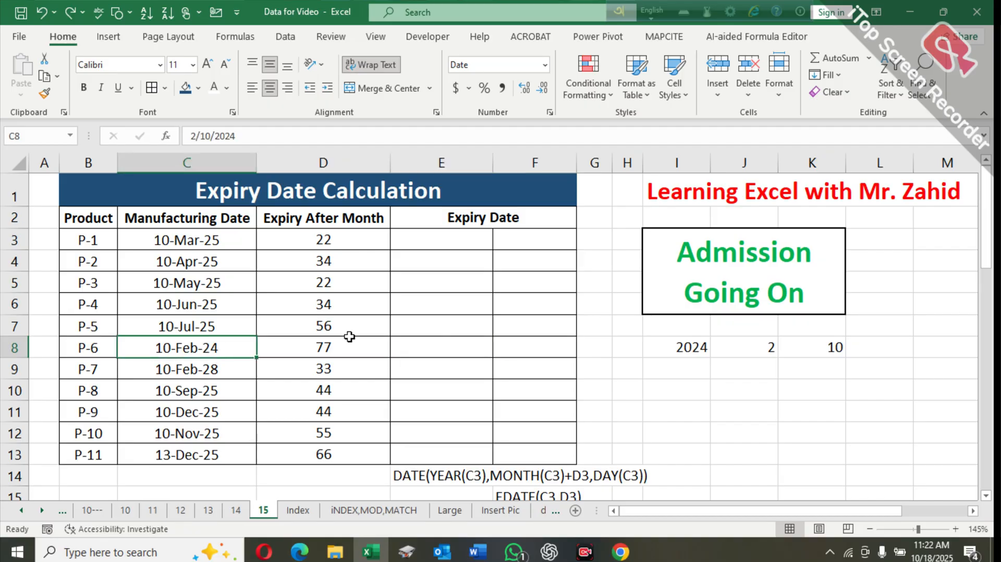
{"action": "left_click", "coordinate": [421, 345]}
{"action": "type", "text": "=date"}
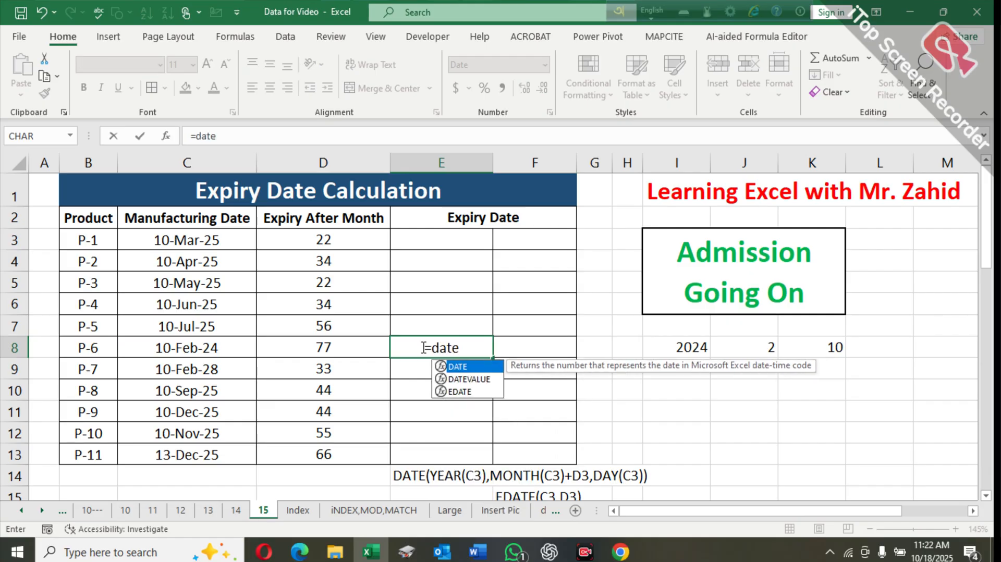
{"action": "key", "text": "Tab"}
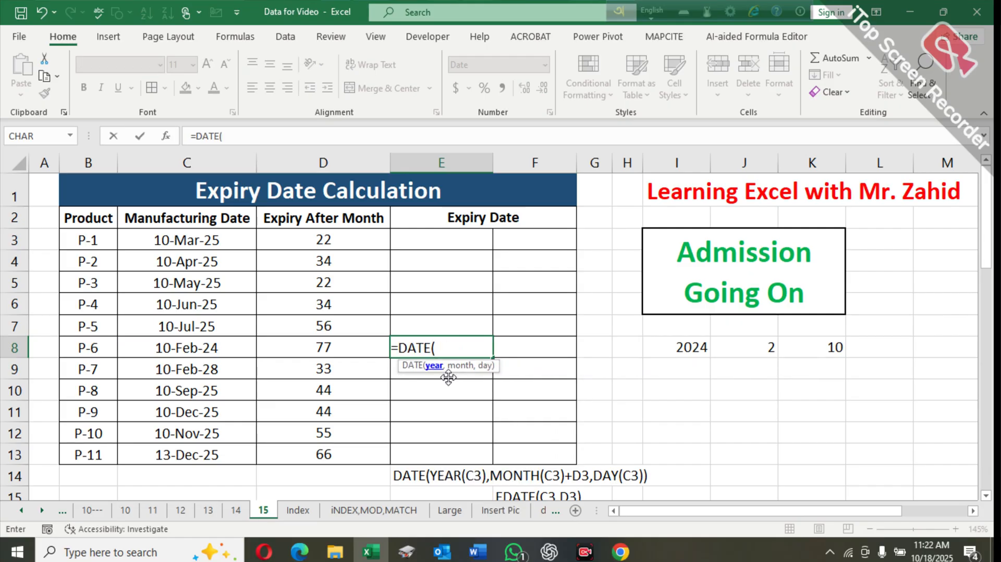
{"action": "left_click", "coordinate": [674, 348]}
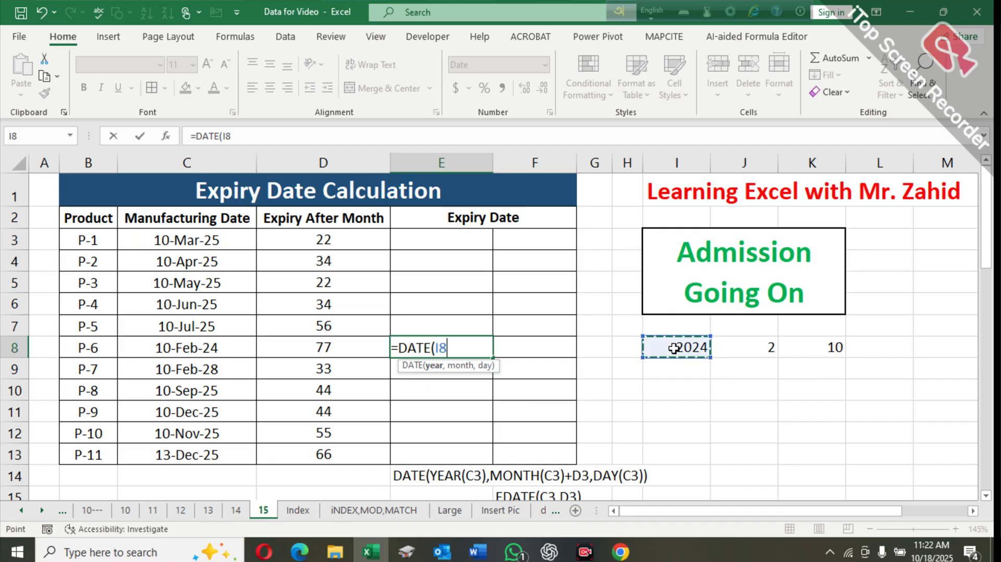
{"action": "type", "text": ","}
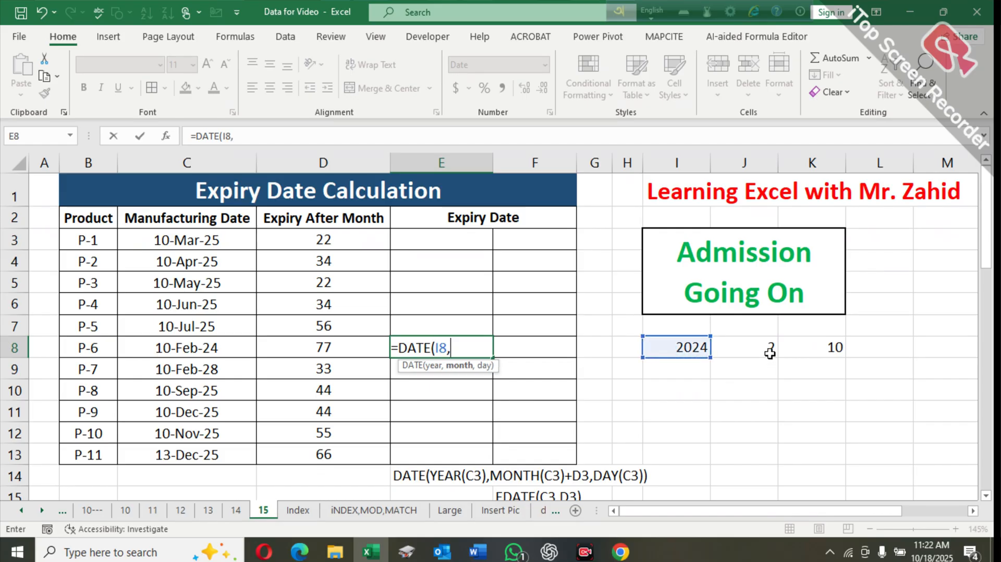
{"action": "left_click", "coordinate": [770, 350]}
{"action": "type", "text": ","}
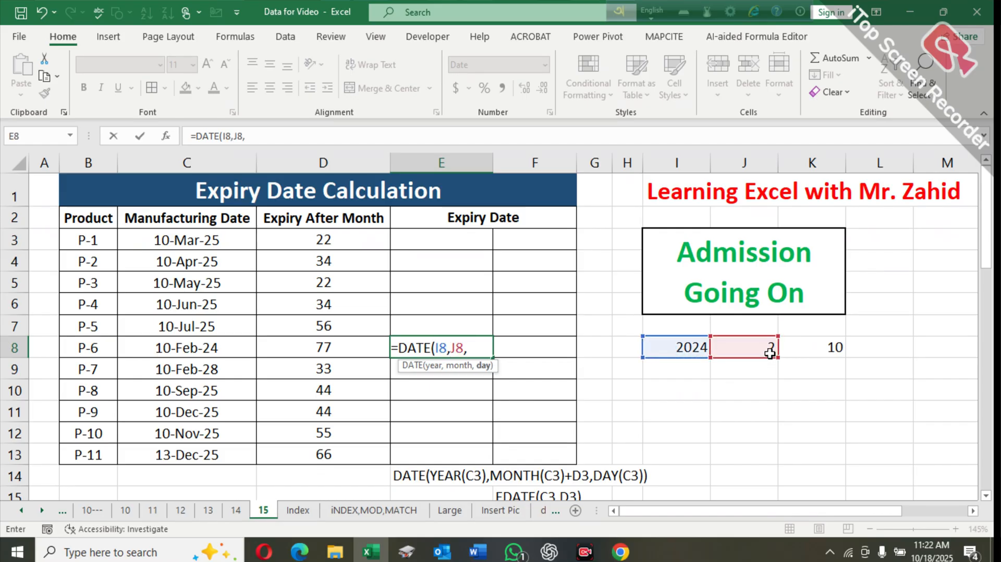
{"action": "left_click", "coordinate": [827, 344]}
{"action": "type", "text": ")"}
{"action": "key", "text": "Return"}
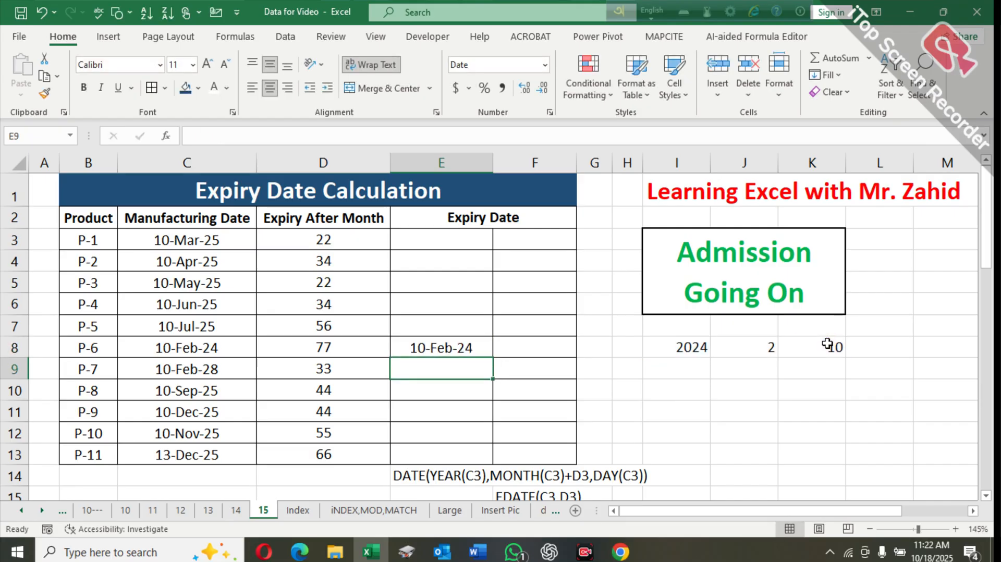
Compare the combined date in E8 with P-6's manufacturing date in C8
{"action": "key", "text": "Up"}
{"action": "key", "text": "Left"}
{"action": "key", "text": "Left"}
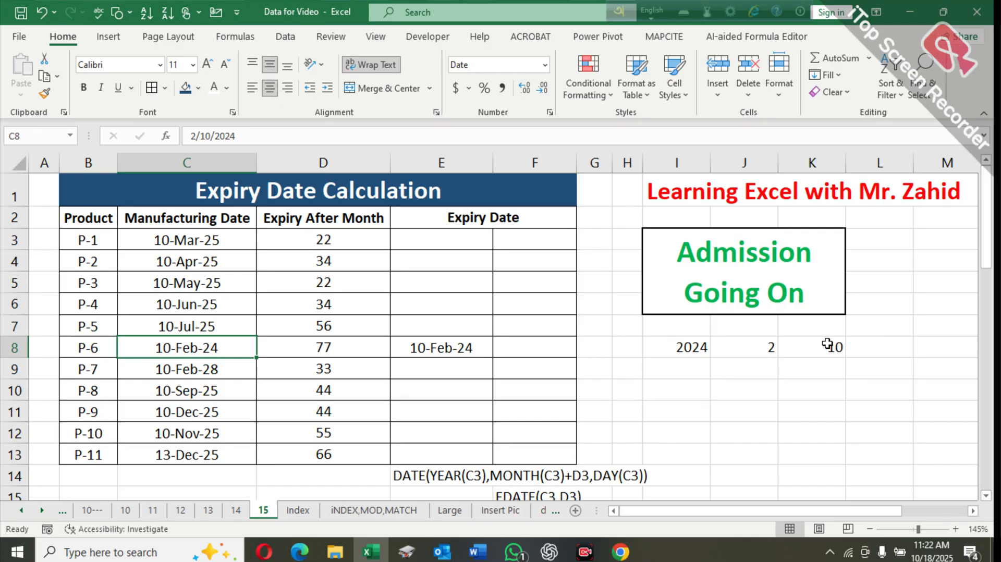
{"action": "key", "text": "Right"}
{"action": "key", "text": "Right"}
{"action": "key", "text": "Left"}
{"action": "key", "text": "Left"}
{"action": "key", "text": "Right"}
{"action": "key", "text": "Right"}
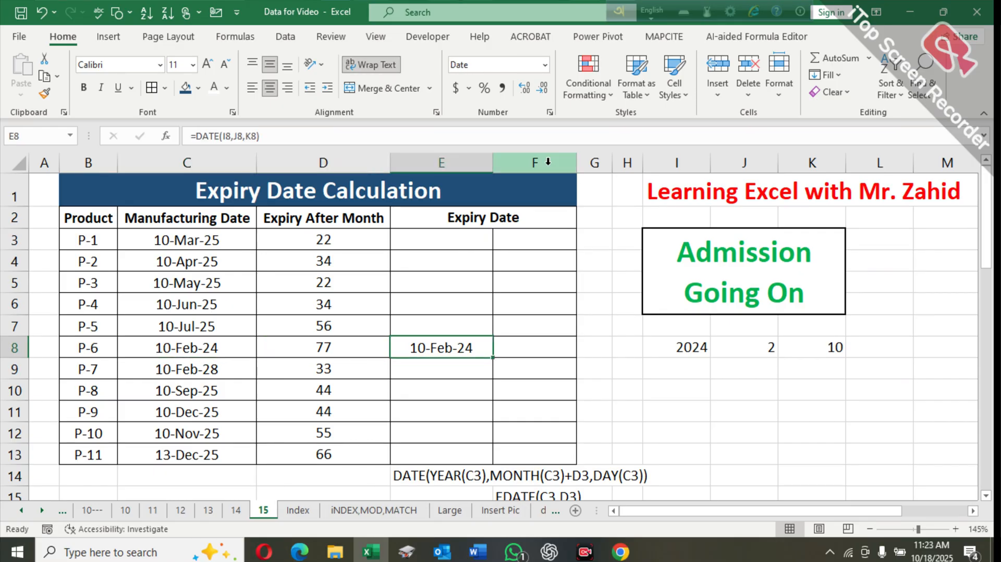
Add P-6's expiry months to the month argument in E8, making the formula =DATE(I8,J8+D8,K8)
{"action": "left_click", "coordinate": [244, 136]}
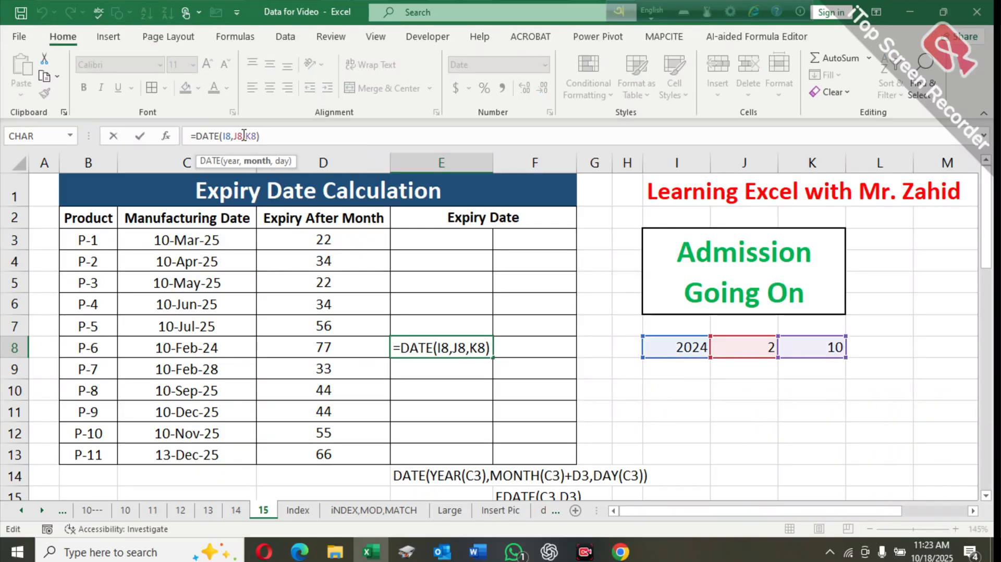
{"action": "type", "text": "+"}
{"action": "left_click", "coordinate": [323, 347]}
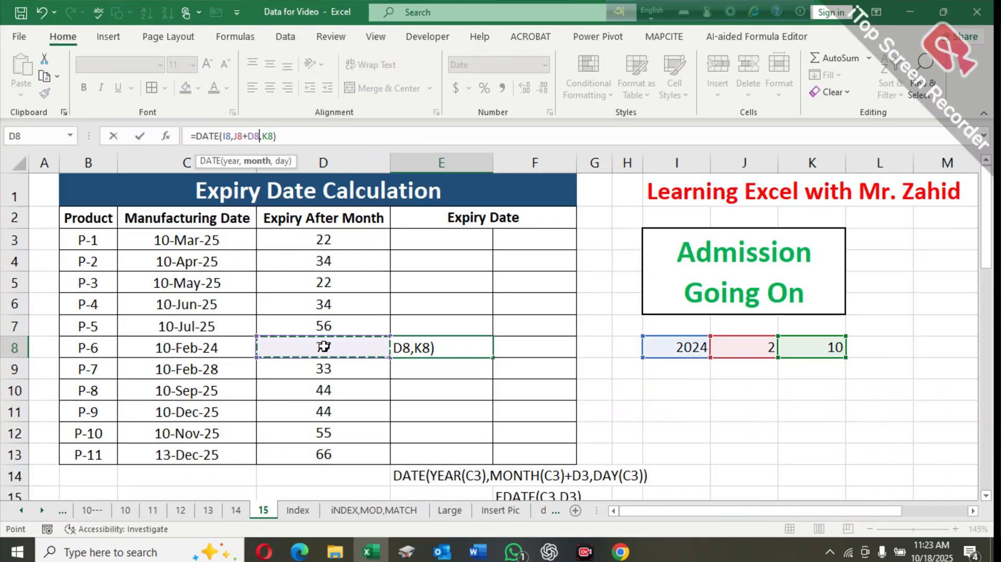
{"action": "key", "text": "Return"}
{"action": "key", "text": "Up"}
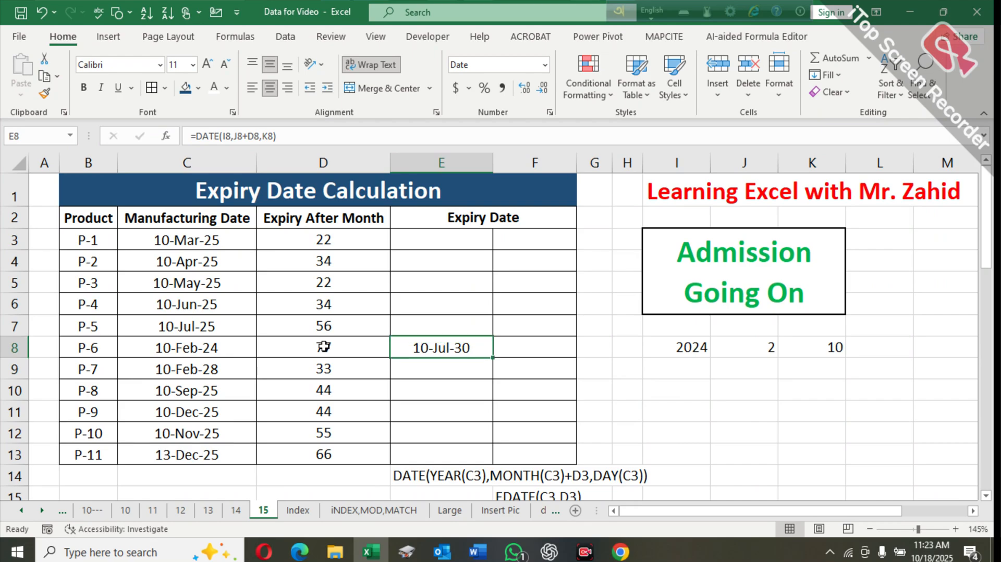
{"action": "key", "text": "Left"}
{"action": "key", "text": "Left"}
{"action": "key", "text": "Right"}
{"action": "key", "text": "Right"}
{"action": "left_click", "coordinate": [259, 137]}
{"action": "key", "text": "Return"}
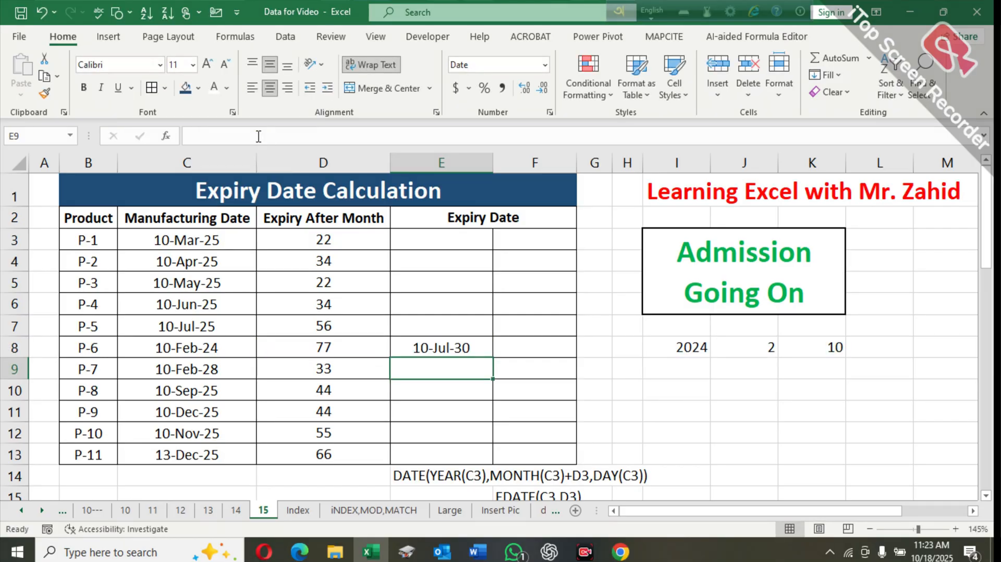
Copy YEAR(C8) from the formula in I8 and remove it there, leaving only the equals sign
{"action": "key", "text": "Up"}
{"action": "key", "text": "Right"}
{"action": "key", "text": "Right"}
{"action": "key", "text": "Right"}
{"action": "key", "text": "Right"}
{"action": "key", "text": "Right"}
{"action": "key", "text": "Right"}
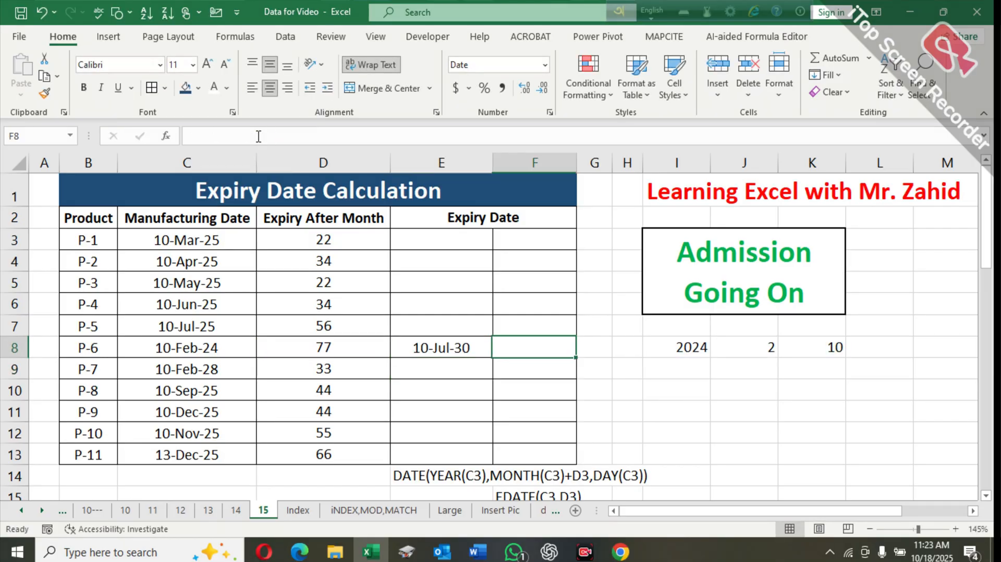
{"action": "key", "text": "Left"}
{"action": "key", "text": "Left"}
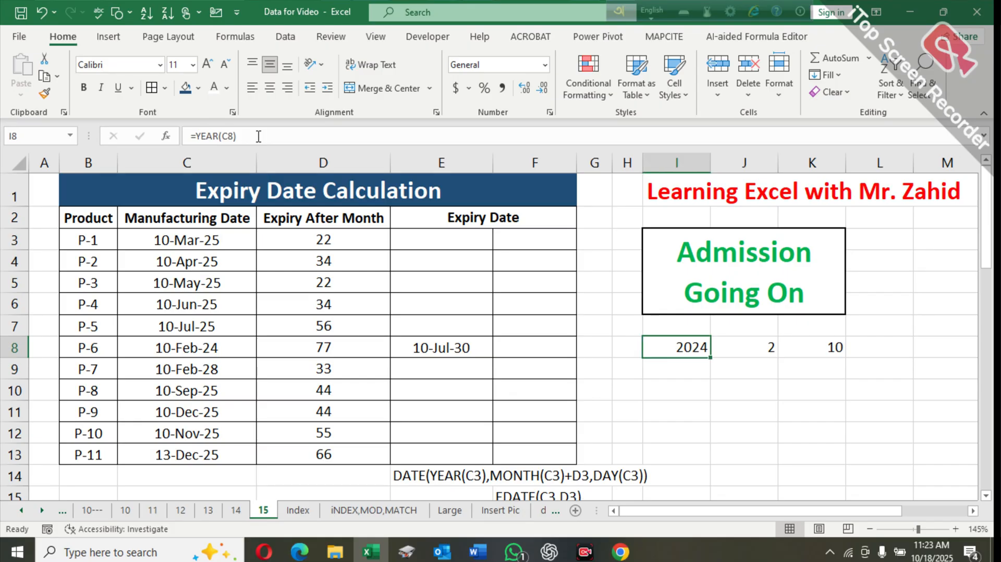
{"action": "left_click", "coordinate": [250, 131]}
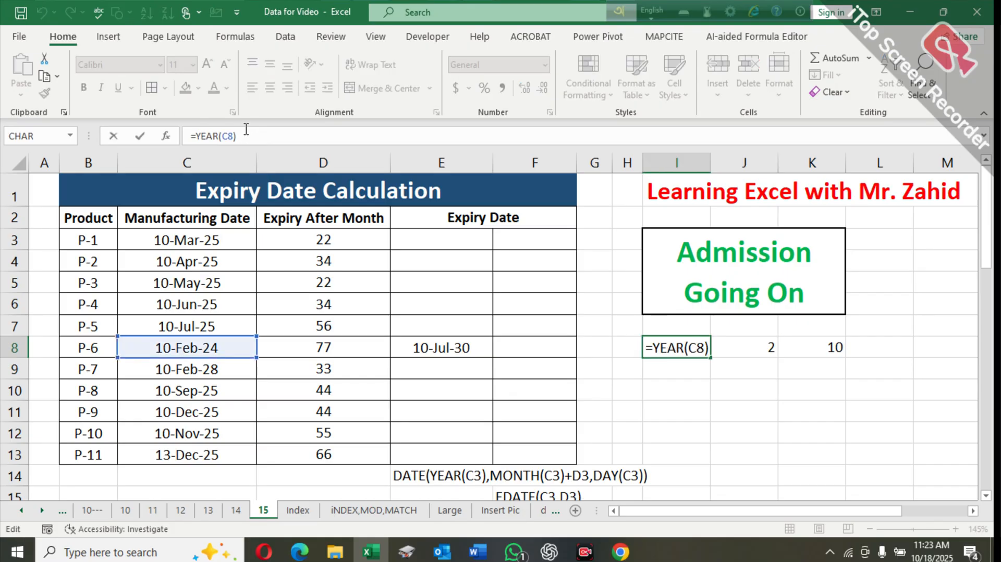
{"action": "key", "text": "shift+Left"}
{"action": "key", "text": "shift+Left"}
{"action": "key", "text": "shift+Left"}
{"action": "key", "text": "shift+Left"}
{"action": "key", "text": "shift+Left"}
{"action": "key", "text": "shift+Left"}
{"action": "key", "text": "shift+Left"}
{"action": "key", "text": "shift+Left"}
{"action": "key", "text": "ctrl+c"}
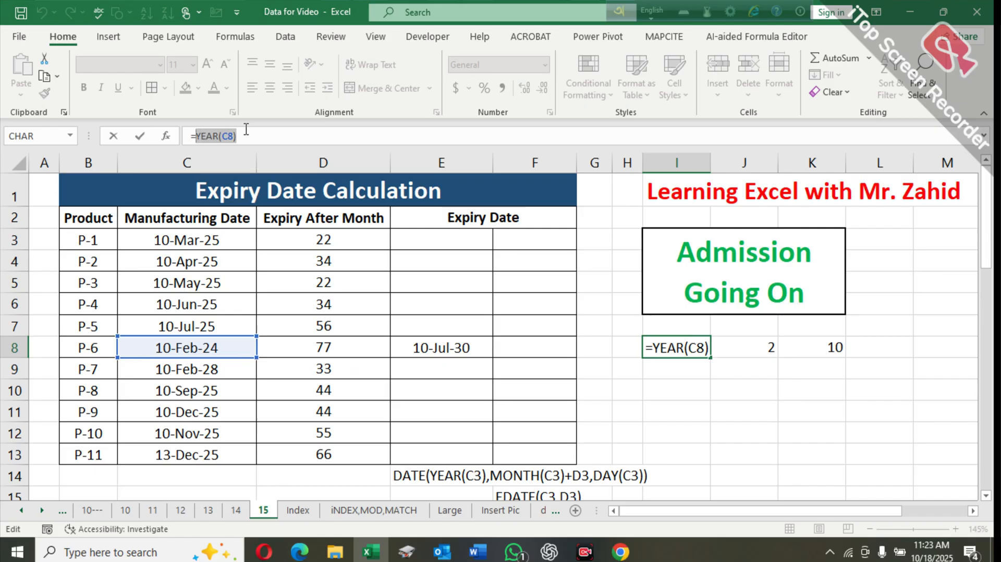
{"action": "key", "text": "BackSpace"}
{"action": "key", "text": "ctrl+Return"}
Replace the I8 reference in E8's DATE formula with the copied YEAR(C8)
{"action": "key", "text": "Left"}
{"action": "key", "text": "Left"}
{"action": "key", "text": "Left"}
{"action": "key", "text": "Left"}
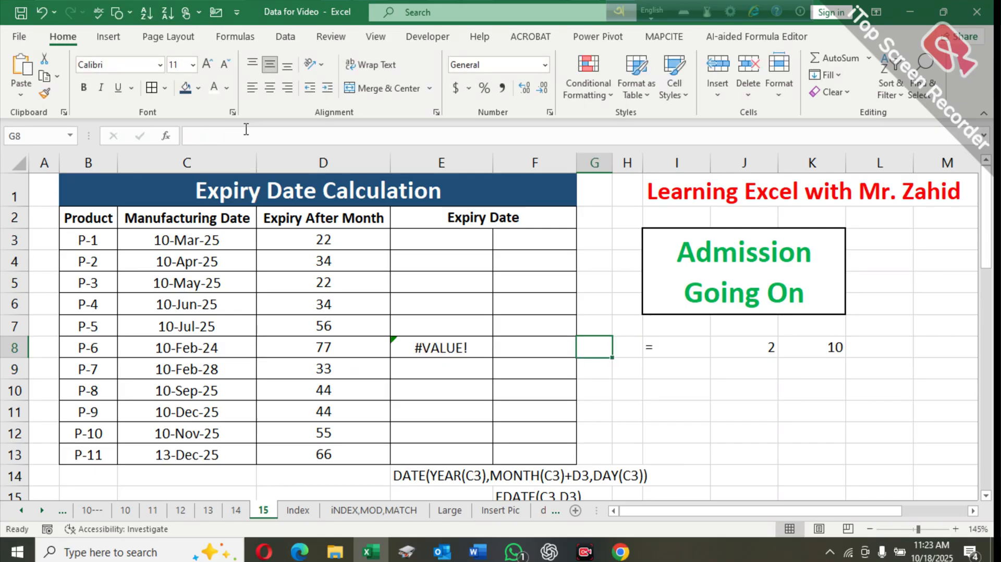
{"action": "left_click", "coordinate": [229, 135]}
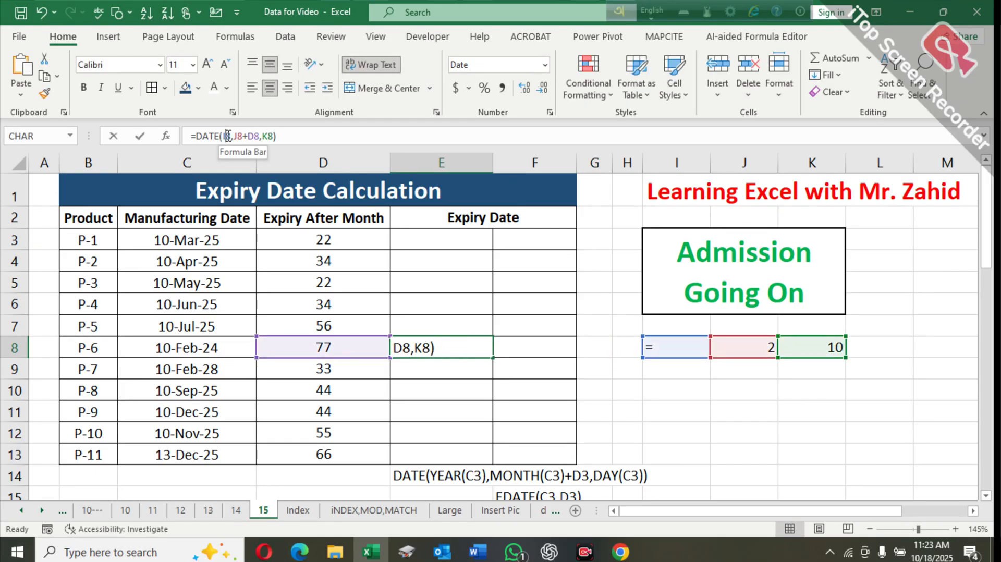
{"action": "key", "text": "BackSpace"}
{"action": "key", "text": "BackSpace"}
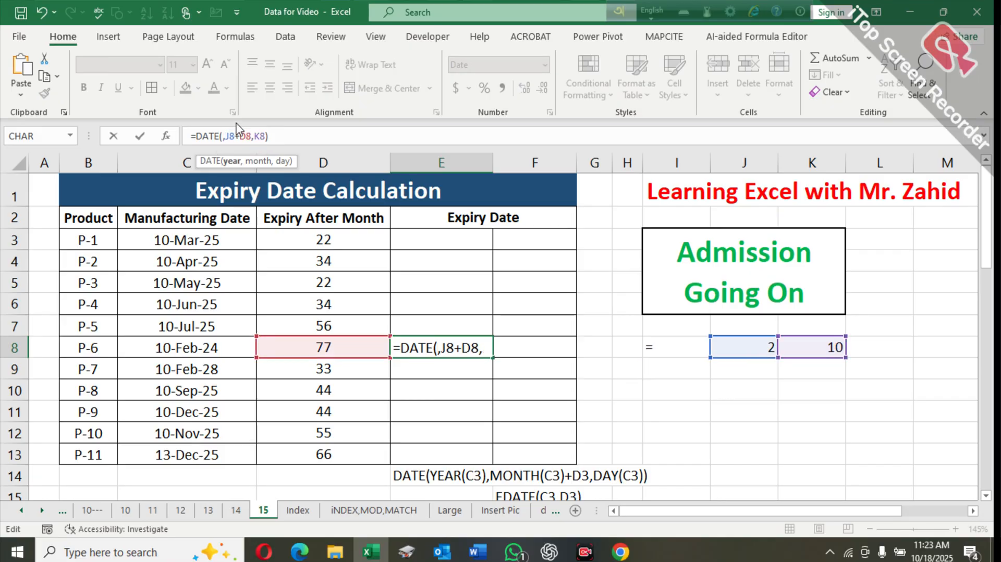
{"action": "key", "text": "ctrl+v"}
{"action": "key", "text": "Return"}
Cut MONTH(C8) out of the formula in J8, leaving only the equals sign
{"action": "key", "text": "Up"}
{"action": "key", "text": "Right"}
{"action": "key", "text": "Right"}
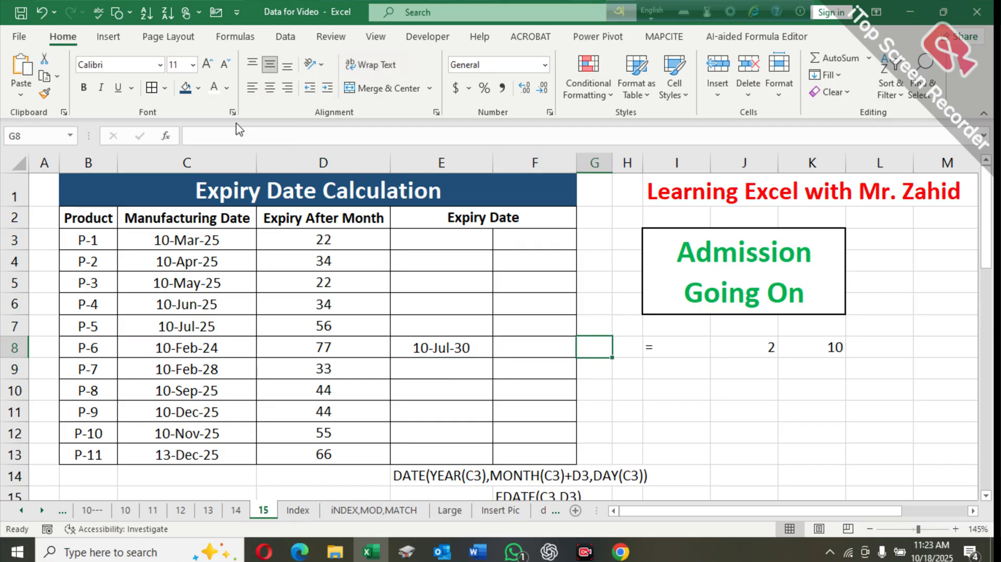
{"action": "key", "text": "Right"}
{"action": "key", "text": "Right"}
{"action": "key", "text": "Right"}
{"action": "left_click", "coordinate": [253, 134]}
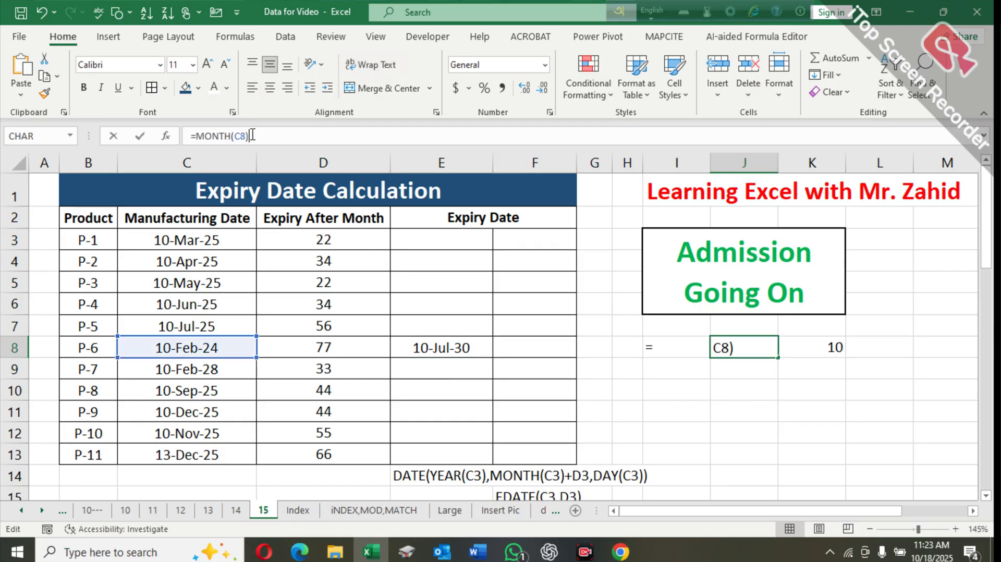
{"action": "key", "text": "shift+Left"}
{"action": "key", "text": "shift+Left"}
{"action": "key", "text": "shift+Left"}
{"action": "key", "text": "shift+Left"}
{"action": "key", "text": "shift+Left"}
{"action": "key", "text": "shift+Left"}
{"action": "key", "text": "shift+Left"}
{"action": "key", "text": "shift+Left"}
{"action": "key", "text": "shift+Left"}
{"action": "key", "text": "ctrl+x"}
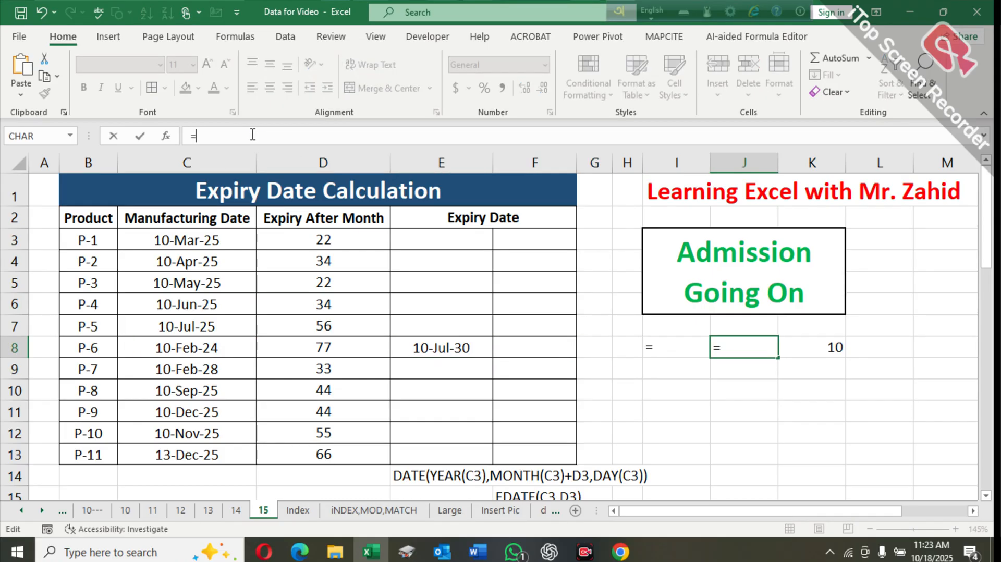
{"action": "key", "text": "Return"}
Replace the J8 reference in E8's DATE formula with the cut MONTH(C8), keeping +D8 after it
{"action": "key", "text": "Up"}
{"action": "key", "text": "Left"}
{"action": "key", "text": "Left"}
{"action": "key", "text": "Left"}
{"action": "key", "text": "Left"}
{"action": "key", "text": "Left"}
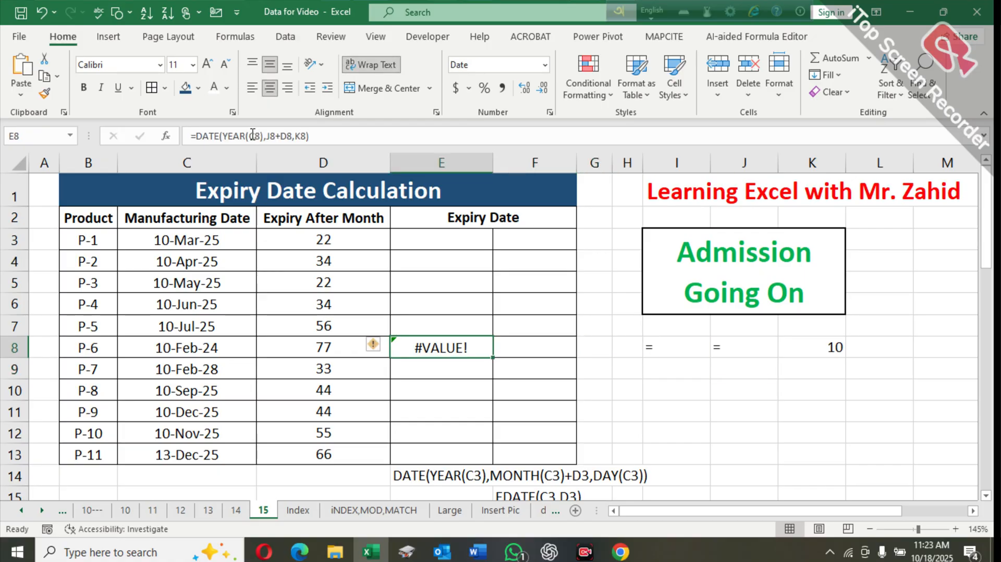
{"action": "left_click", "coordinate": [274, 135]}
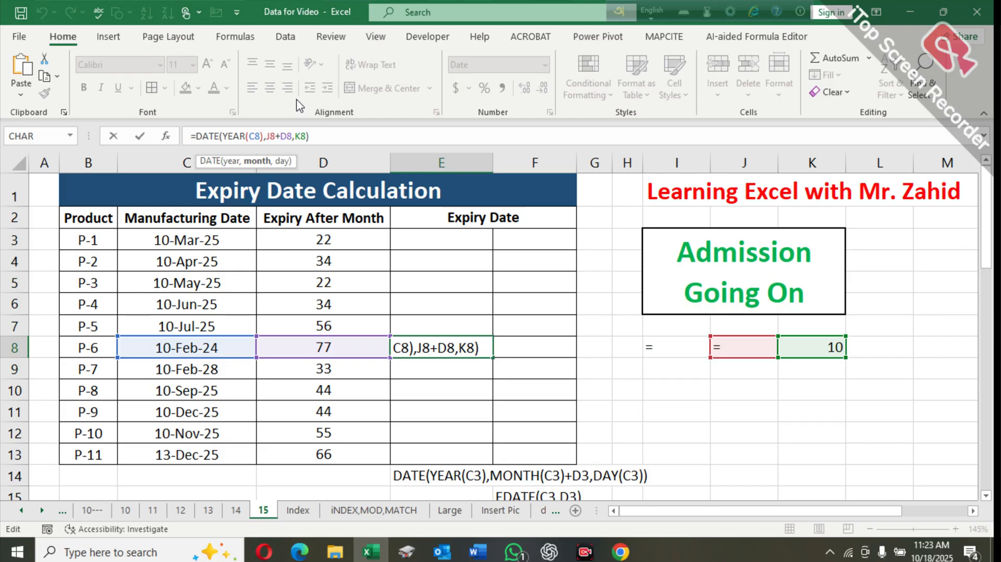
{"action": "key", "text": "BackSpace"}
{"action": "key", "text": "BackSpace"}
{"action": "key", "text": "ctrl+v"}
{"action": "key", "text": "Return"}
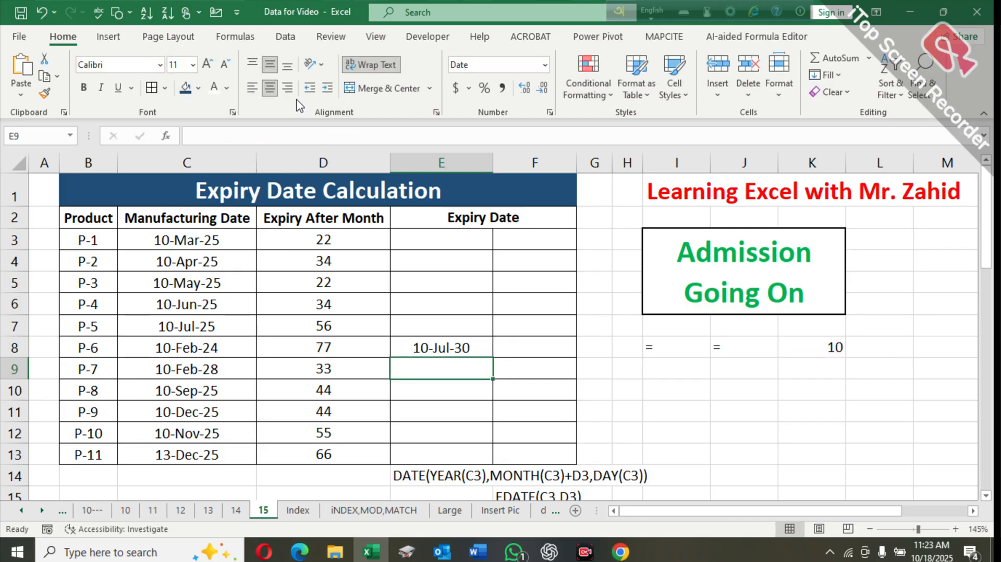
Take DAY(C8) out of the formula in K8 for reuse, leaving only the equals sign
{"action": "key", "text": "Up"}
{"action": "key", "text": "Right"}
{"action": "key", "text": "Right"}
{"action": "key", "text": "Right"}
{"action": "key", "text": "Right"}
{"action": "key", "text": "Right"}
{"action": "key", "text": "Right"}
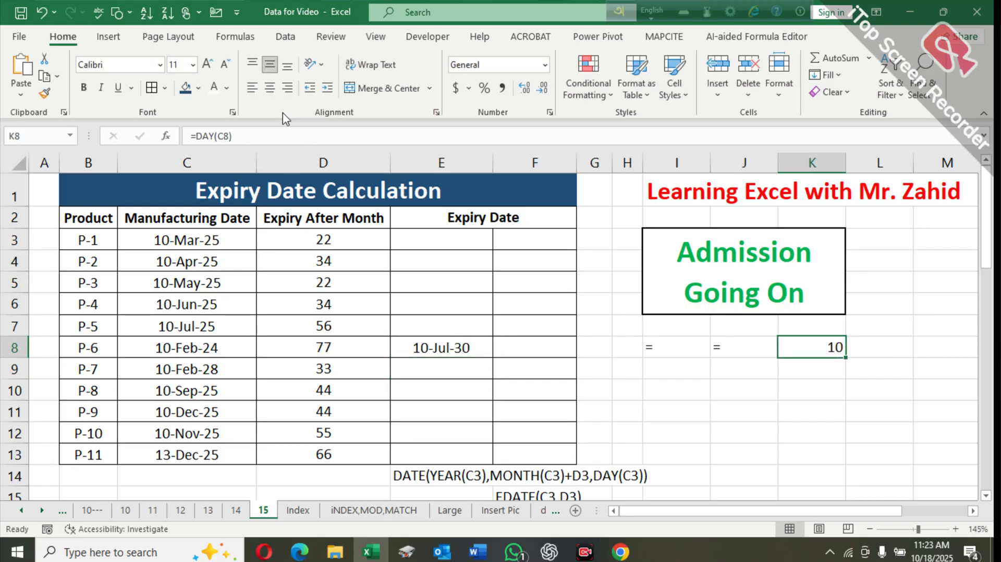
{"action": "left_click", "coordinate": [268, 130]}
{"action": "key", "text": "shift+Left"}
{"action": "key", "text": "shift+Left"}
{"action": "key", "text": "shift+Left"}
{"action": "key", "text": "shift+Left"}
{"action": "key", "text": "shift+Left"}
{"action": "key", "text": "shift+Left"}
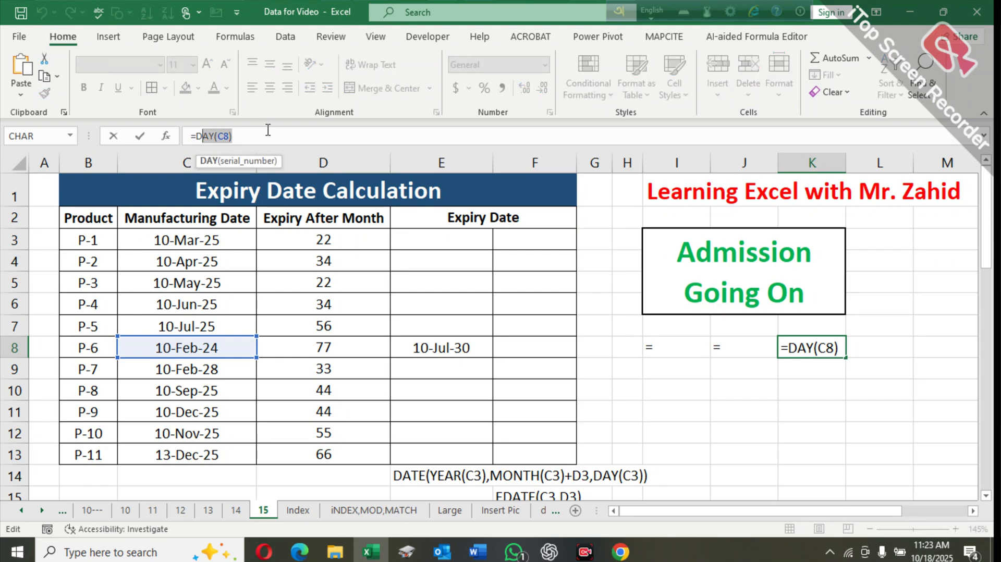
{"action": "key", "text": "shift+Left"}
{"action": "key", "text": "BackSpace"}
{"action": "key", "text": "ctrl+Return"}
Replace the K8 reference in E8 with DAY(C8), completing =DATE(YEAR(C8),MONTH(C8)+D8,DAY(C8))
{"action": "key", "text": "Left"}
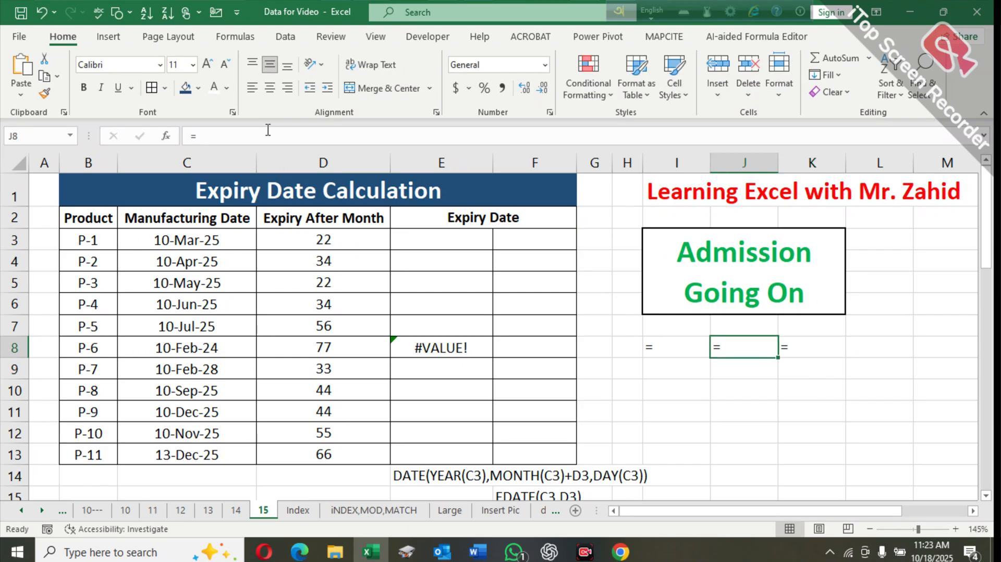
{"action": "key", "text": "Left"}
{"action": "key", "text": "Left"}
{"action": "key", "text": "Left"}
{"action": "key", "text": "Left"}
{"action": "key", "text": "Left"}
{"action": "key", "text": "Left"}
{"action": "key", "text": "Right"}
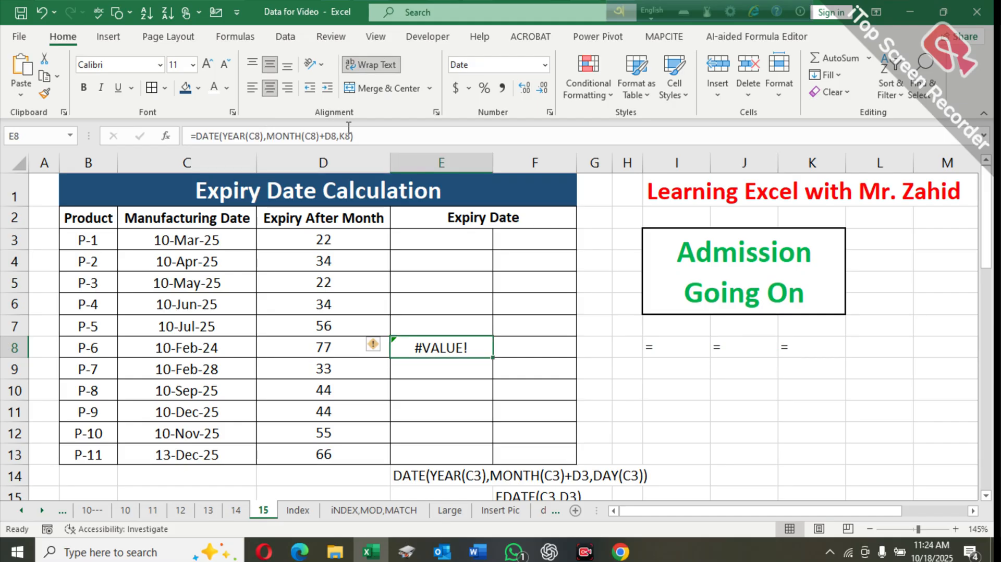
{"action": "left_click", "coordinate": [351, 135]}
{"action": "key", "text": "BackSpace"}
{"action": "key", "text": "BackSpace"}
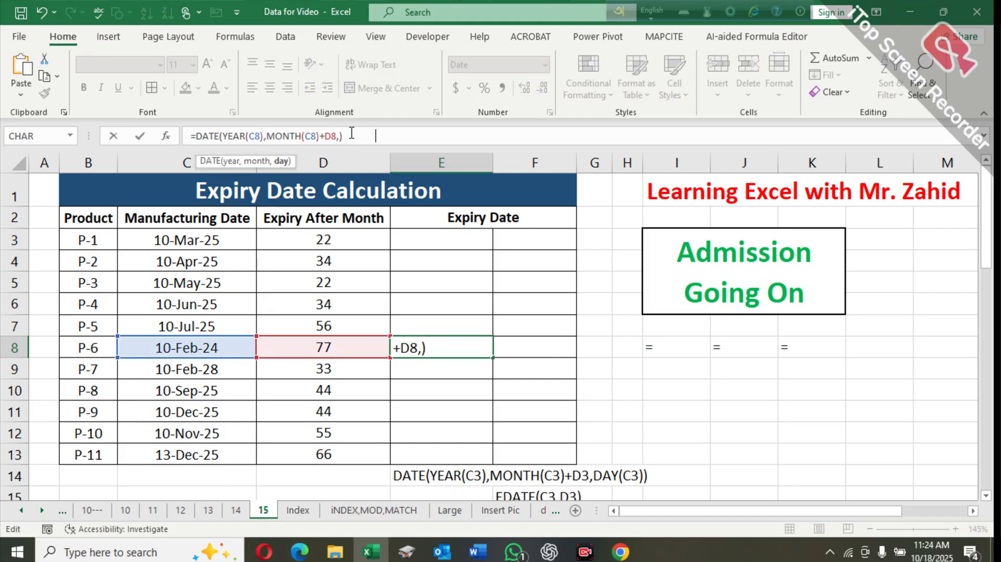
{"action": "type", "text": "DAY(C8)"}
{"action": "key", "text": "Return"}
{"action": "key", "text": "Up"}
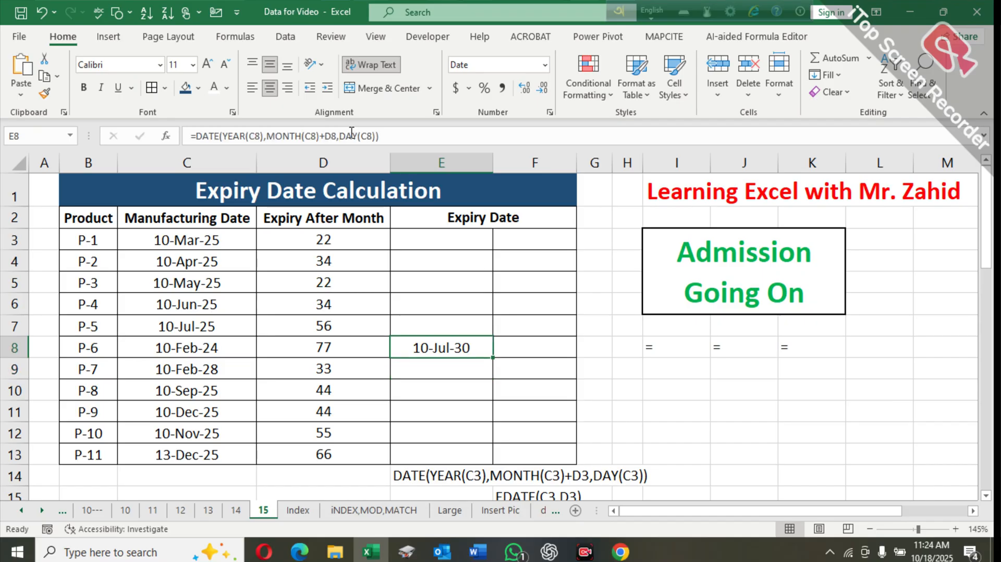
Clear the leftover equals signs from the helper cells I8:K8
{"action": "key", "text": "Right"}
{"action": "key", "text": "Right"}
{"action": "key", "text": "Right"}
{"action": "key", "text": "Right"}
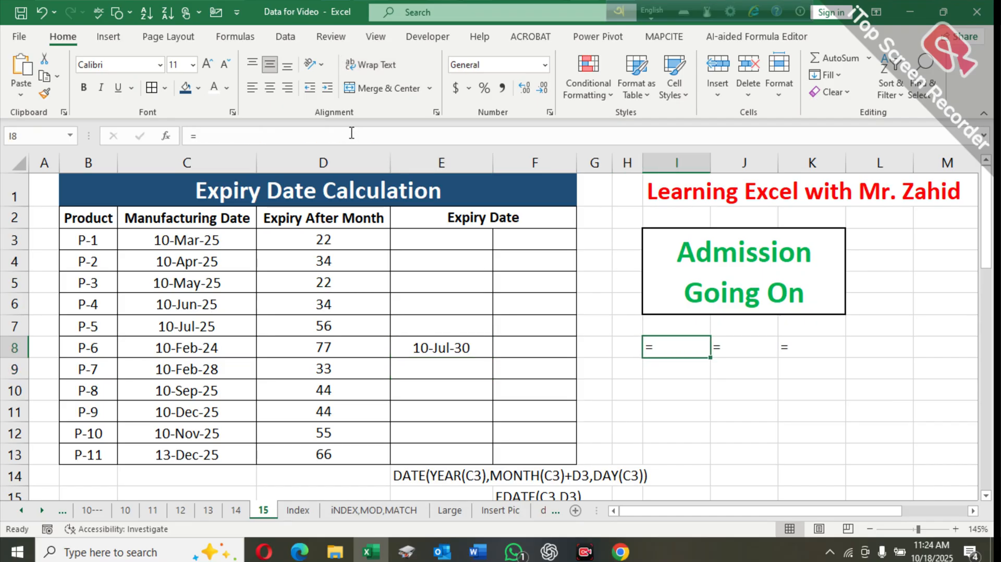
{"action": "key", "text": "shift+Right"}
{"action": "key", "text": "shift+Right"}
{"action": "key", "text": "Delete"}
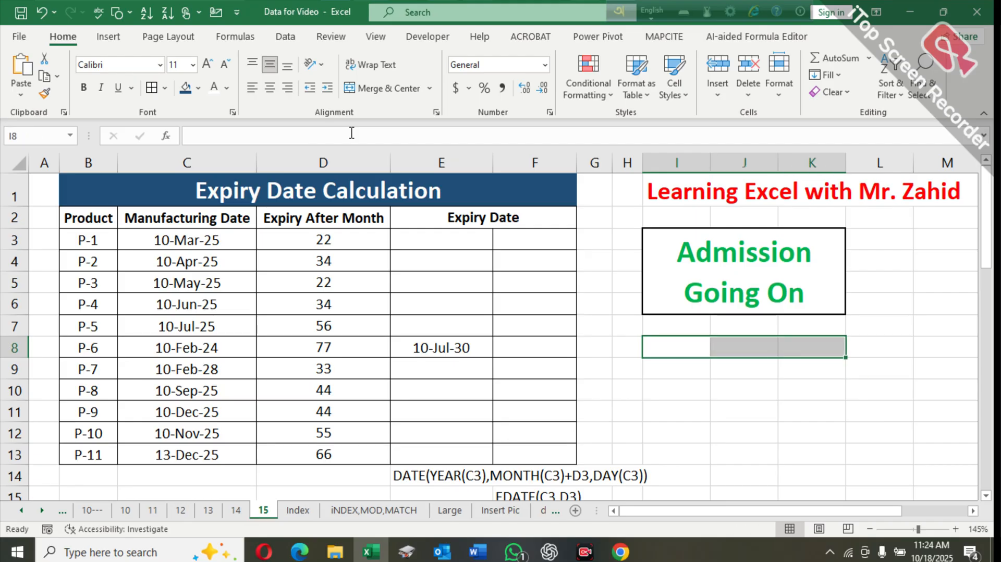
Copy the DATE formula from E8 into E3, the first expiry date cell for product P-1
{"action": "key", "text": "Left"}
{"action": "key", "text": "Left"}
{"action": "key", "text": "Left"}
{"action": "key", "text": "Left"}
{"action": "key", "text": "ctrl+c"}
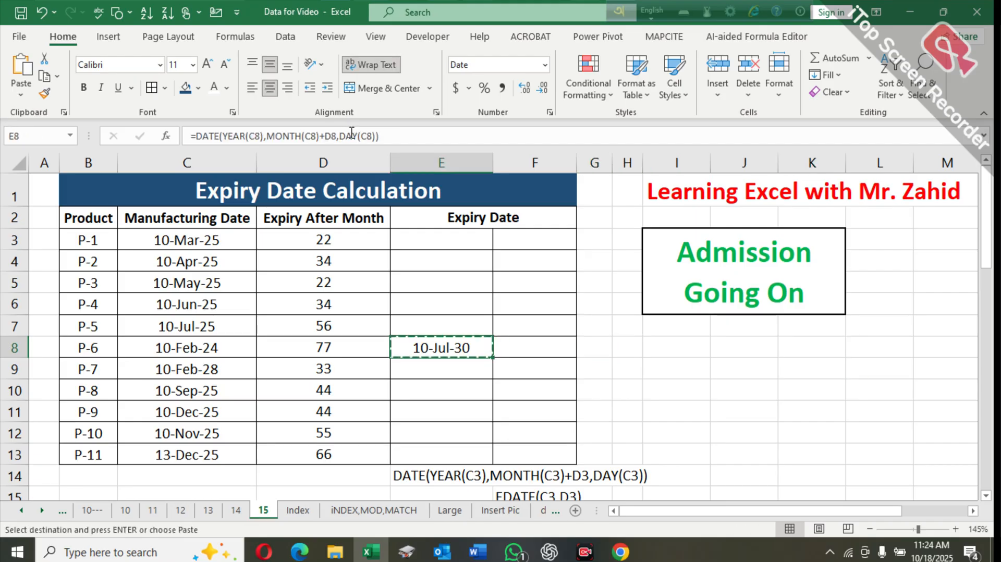
{"action": "key", "text": "Up"}
{"action": "key", "text": "Up"}
{"action": "key", "text": "Up"}
{"action": "key", "text": "Up"}
{"action": "key", "text": "Up"}
{"action": "key", "text": "ctrl+v"}
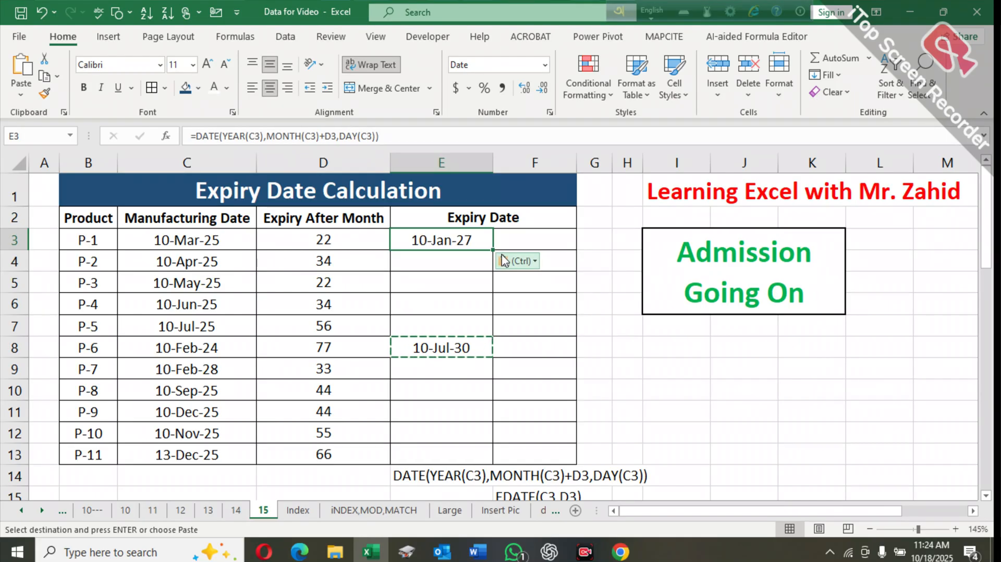
Fill the DATE formula from E3 down through E13 for all products
{"action": "left_click_drag", "start_coordinate": [494, 251], "coordinate": [494, 357]}
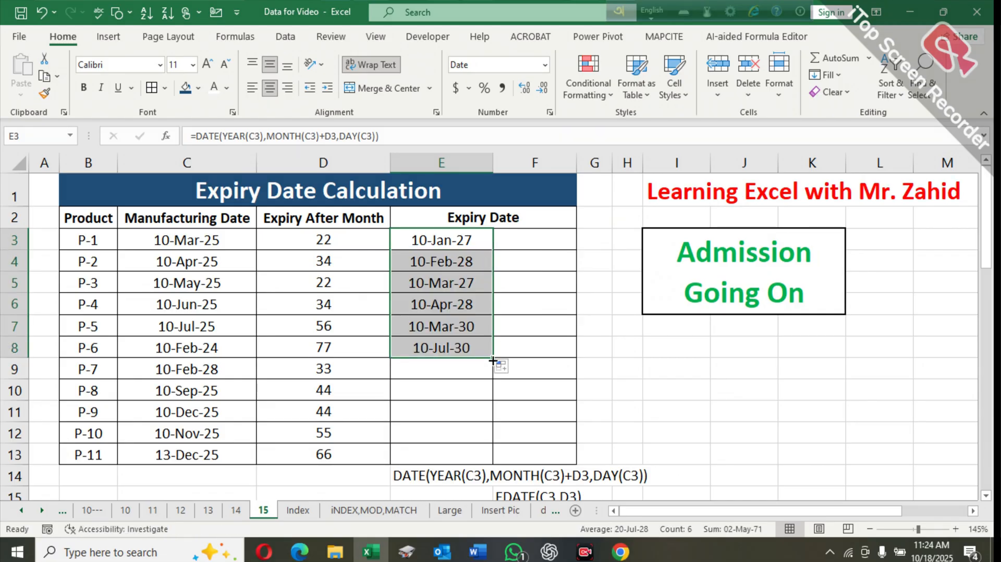
{"action": "double_click", "coordinate": [494, 357]}
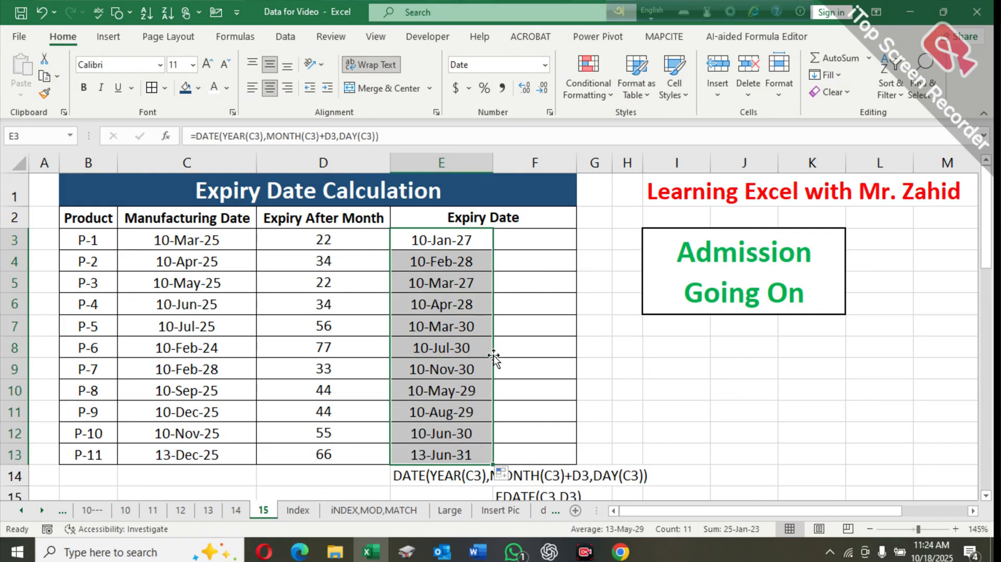
{"action": "left_click", "coordinate": [494, 357]}
Review the Manufacturing Date, Expiry After Month and Expiry Date columns, and inspect the DATE formula in E4
{"action": "left_click", "coordinate": [176, 282]}
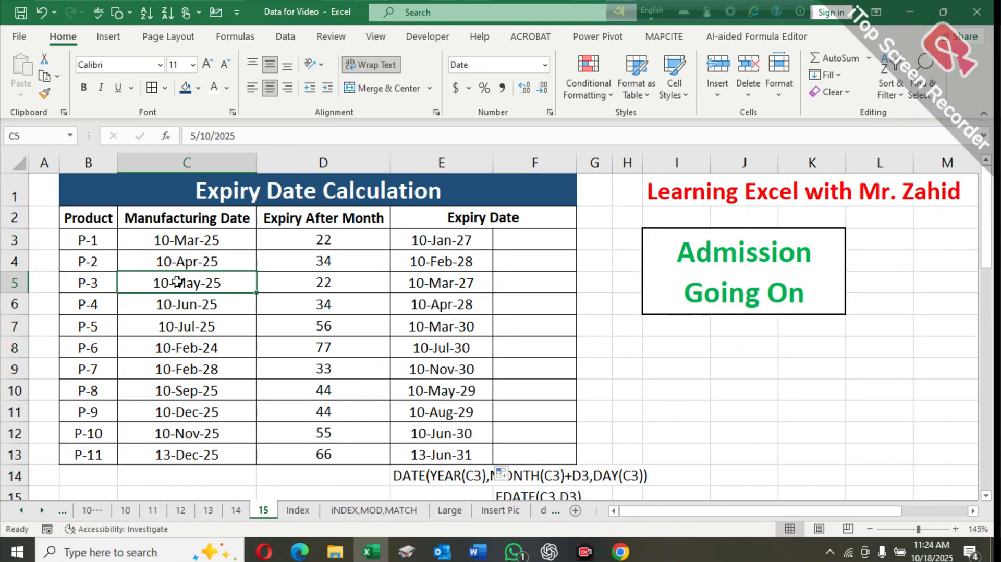
{"action": "left_click", "coordinate": [176, 159]}
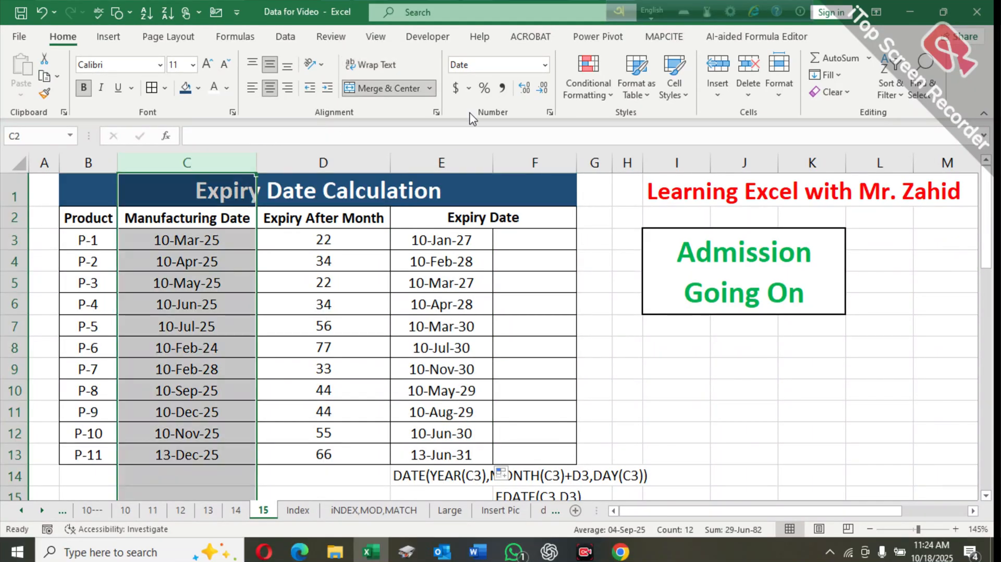
{"action": "left_click", "coordinate": [457, 159]}
{"action": "left_click", "coordinate": [333, 159]}
{"action": "left_click", "coordinate": [448, 157]}
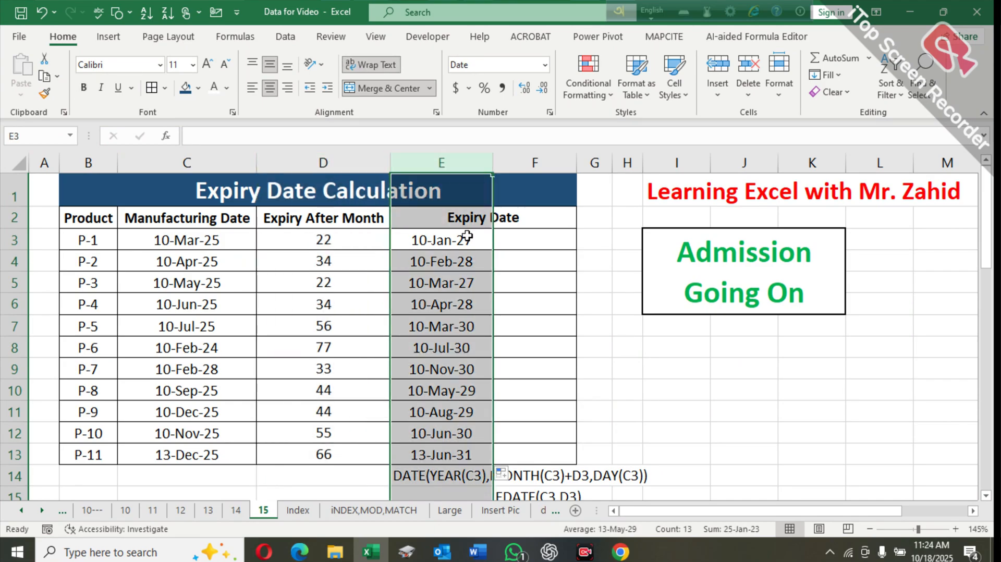
{"action": "left_click", "coordinate": [449, 287]}
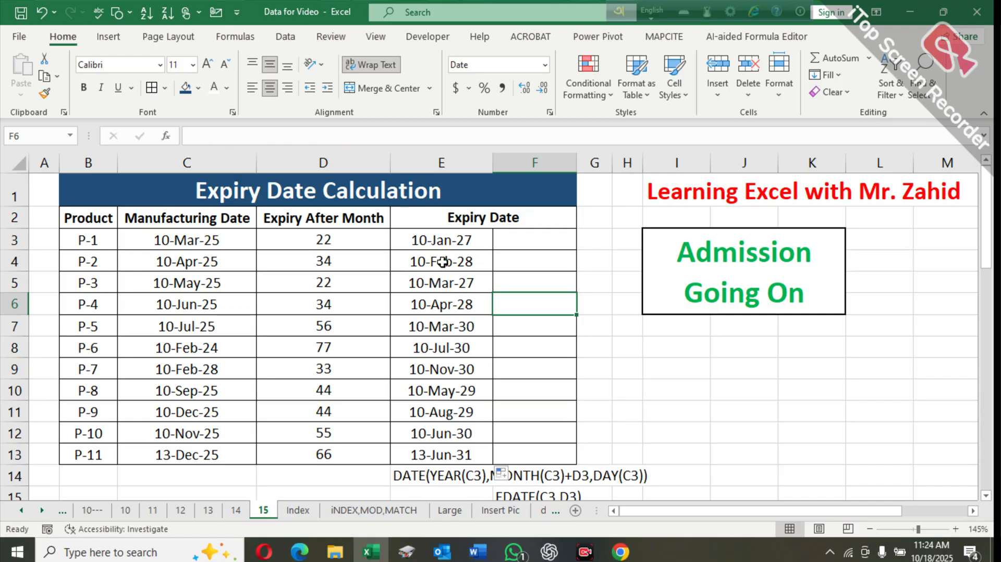
{"action": "left_click", "coordinate": [442, 262]}
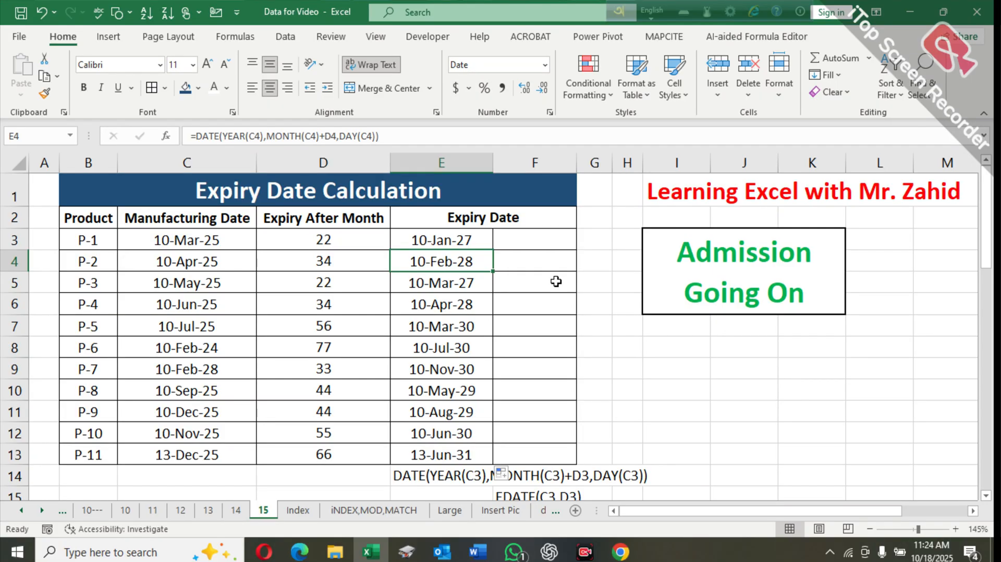
Enter =EDATE(C3,D3) in F3 to calculate the expiry date for product P-1
{"action": "left_click", "coordinate": [539, 239]}
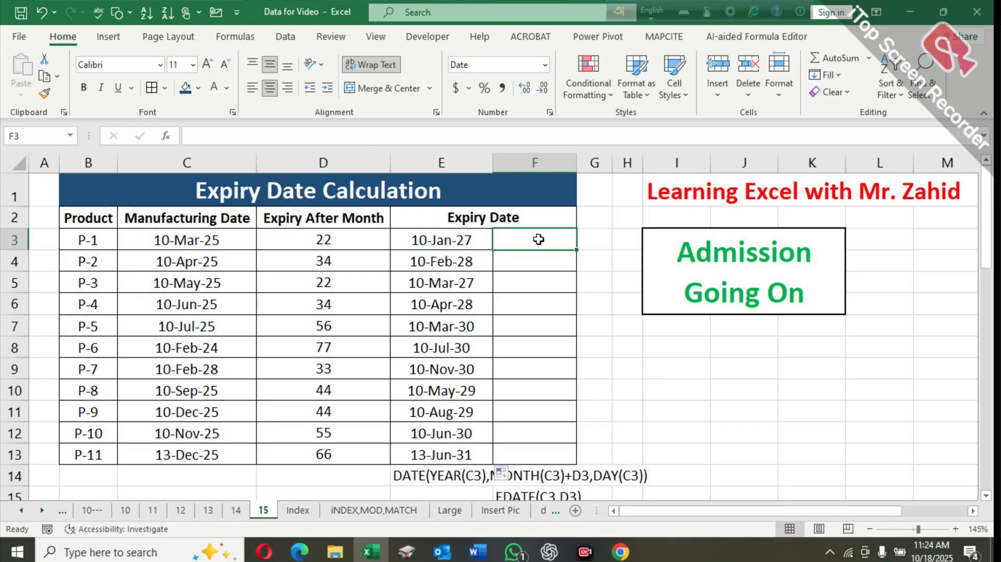
{"action": "type", "text": "=edat"}
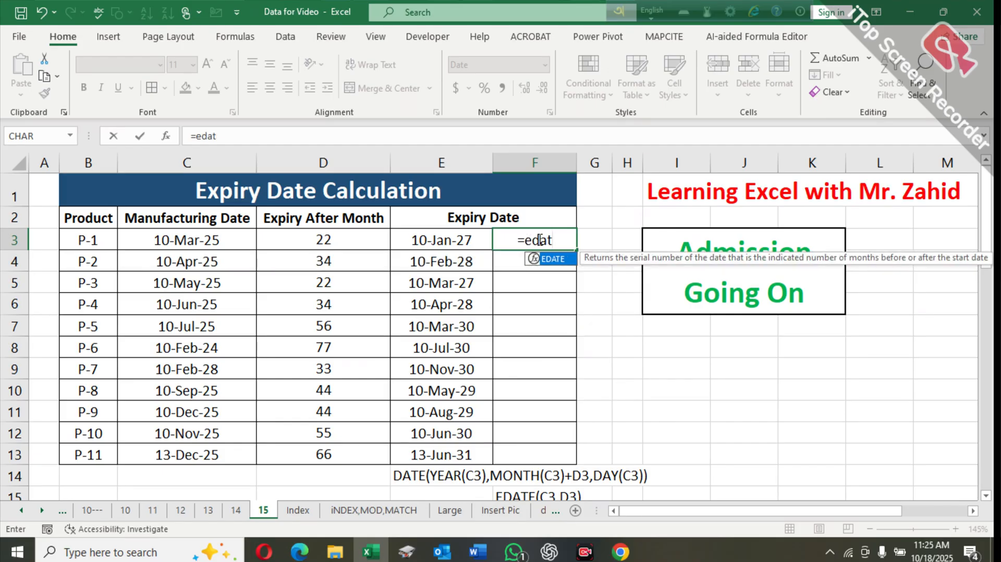
{"action": "key", "text": "Tab"}
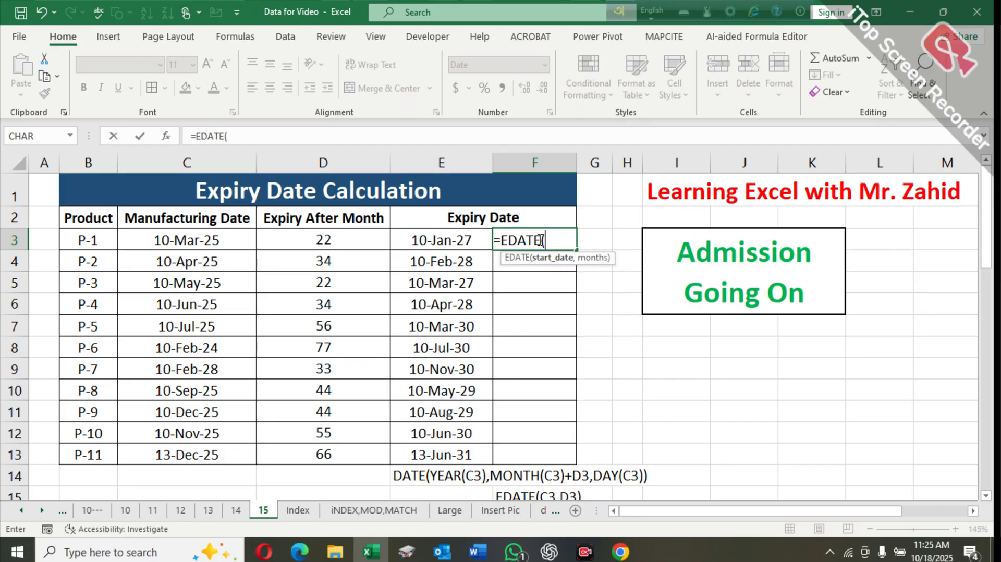
{"action": "type", "text": ","}
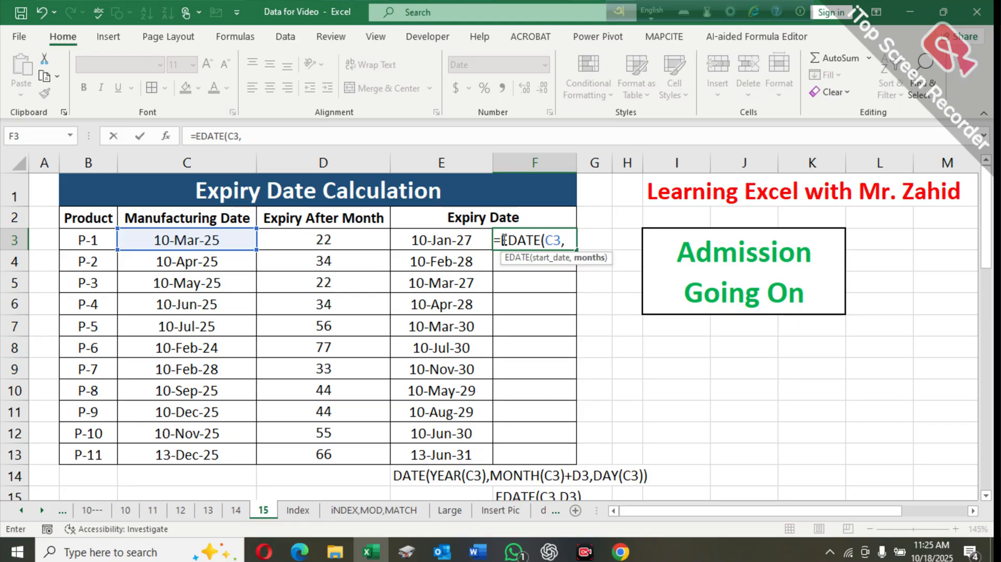
{"action": "left_click", "coordinate": [319, 238]}
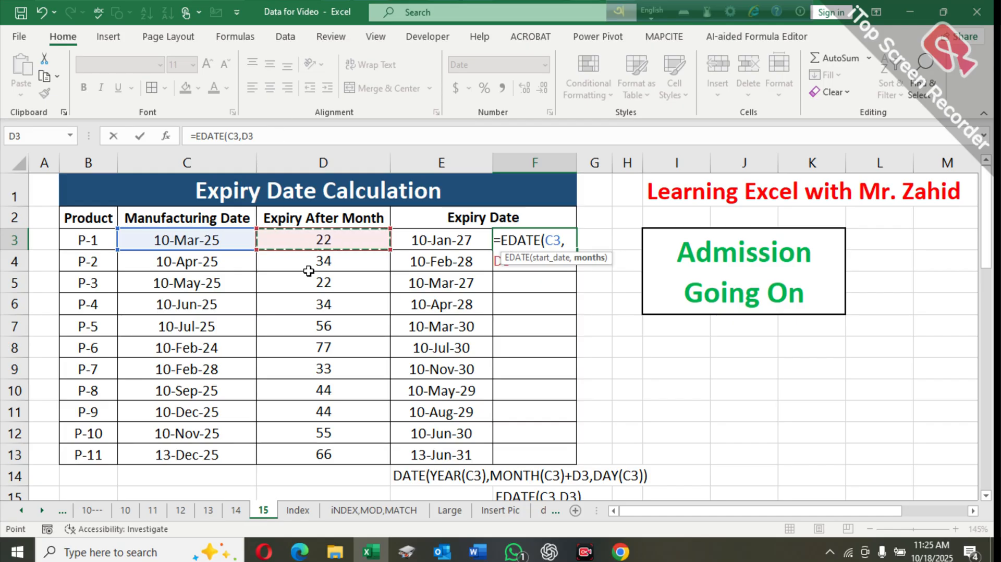
{"action": "left_click", "coordinate": [275, 137]}
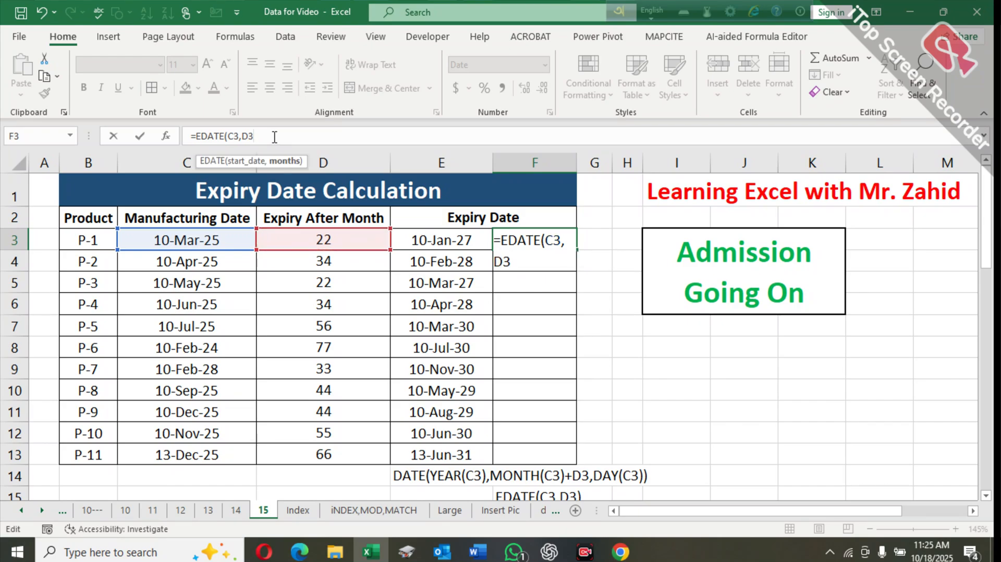
{"action": "type", "text": ")"}
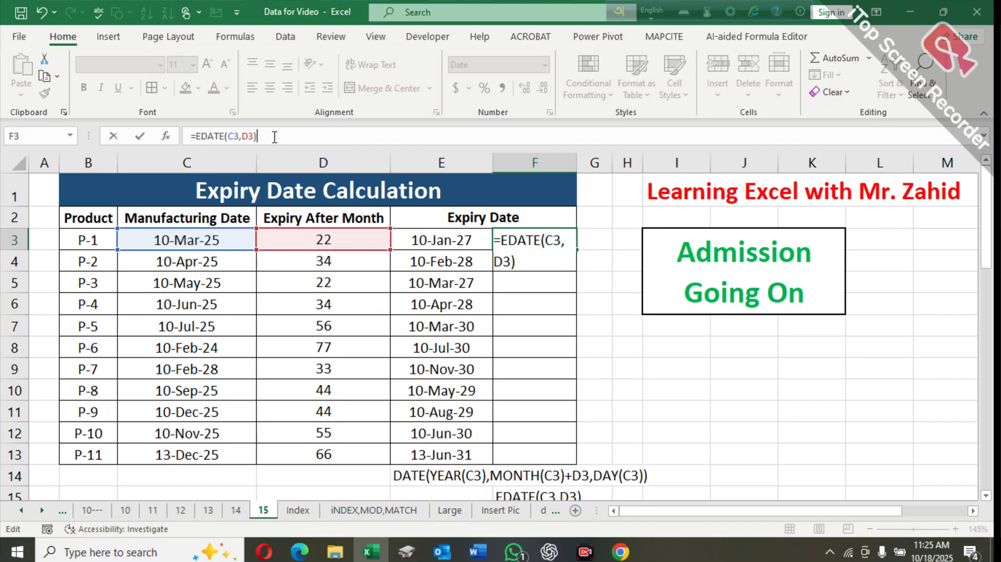
{"action": "key", "text": "Return"}
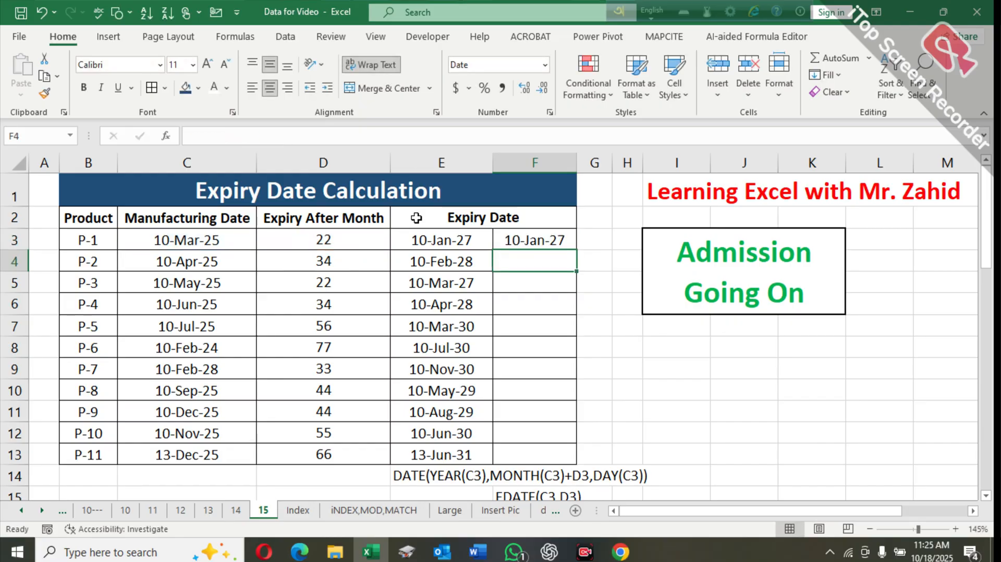
Fill the EDATE formula from F3 down through F13 and clear the surplus copy in F14
{"action": "left_click", "coordinate": [555, 246]}
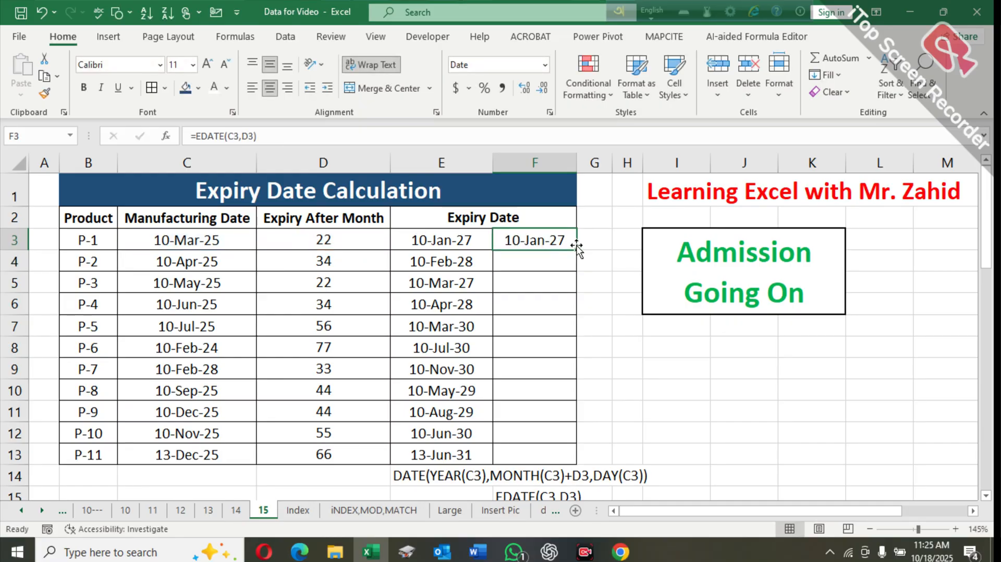
{"action": "double_click", "coordinate": [577, 250]}
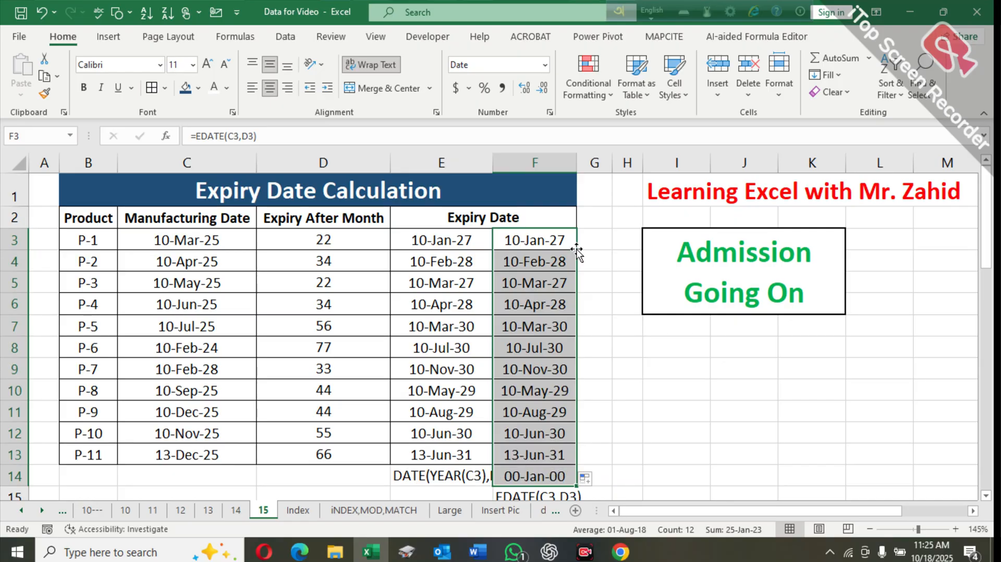
{"action": "left_click", "coordinate": [634, 345]}
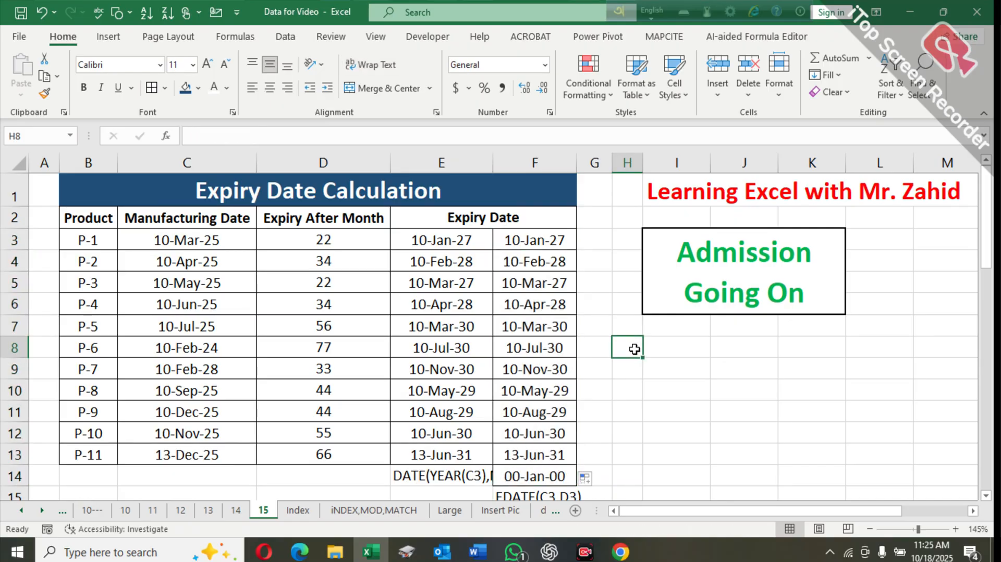
{"action": "left_click", "coordinate": [505, 476]}
{"action": "key", "text": "Delete"}
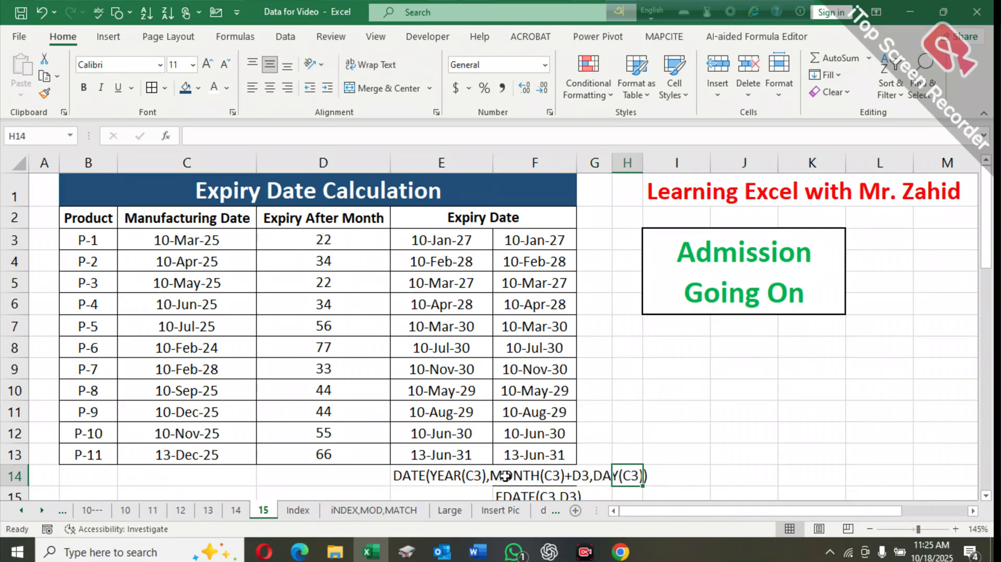
Examine the DATE formulas in the Expiry Date column cell by cell, from E13 up to E5
{"action": "key", "text": "Left"}
{"action": "key", "text": "Up"}
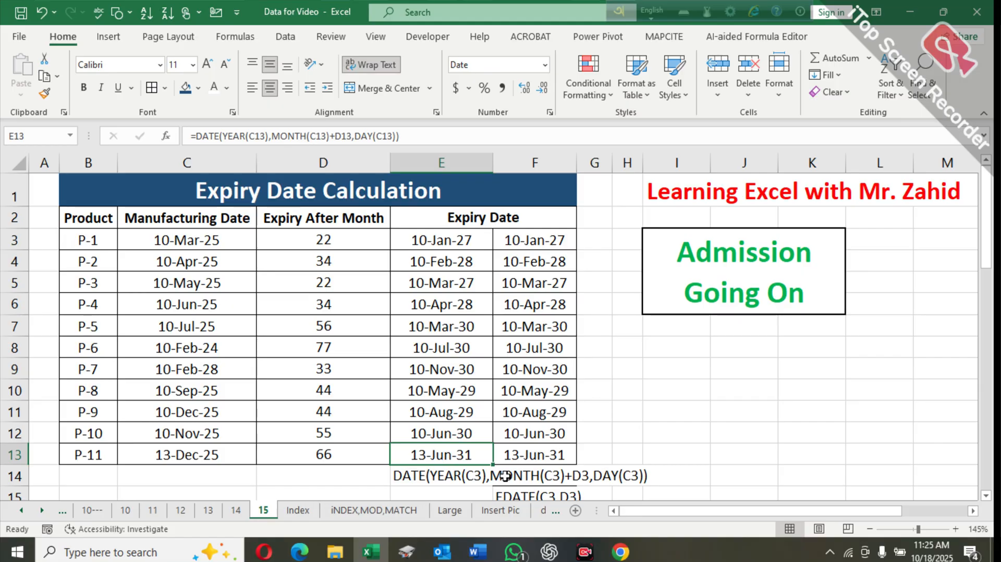
{"action": "key", "text": "Up"}
{"action": "key", "text": "Up"}
{"action": "key", "text": "Up"}
{"action": "key", "text": "Up"}
{"action": "key", "text": "Up"}
{"action": "key", "text": "Up"}
{"action": "key", "text": "Up"}
{"action": "key", "text": "Up"}
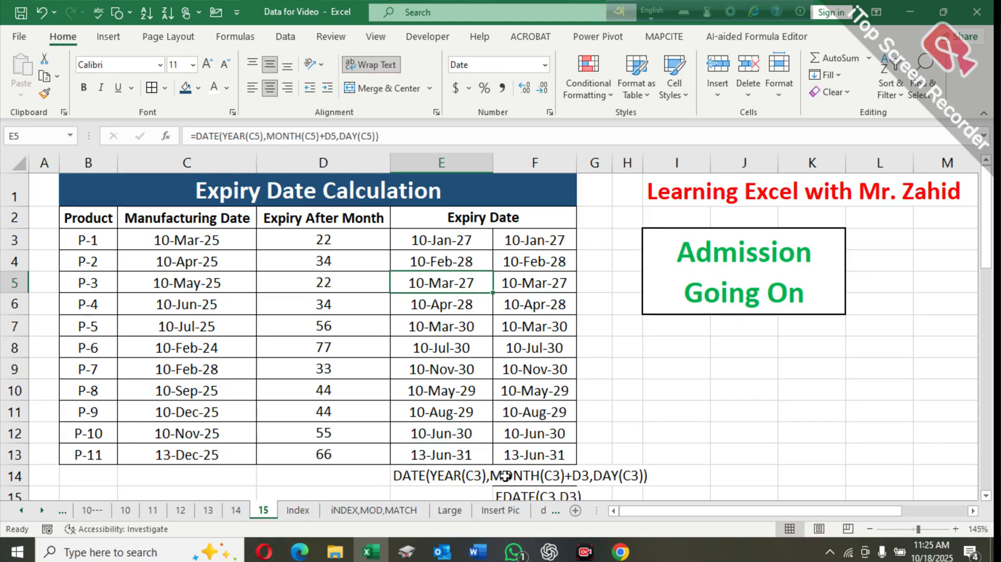